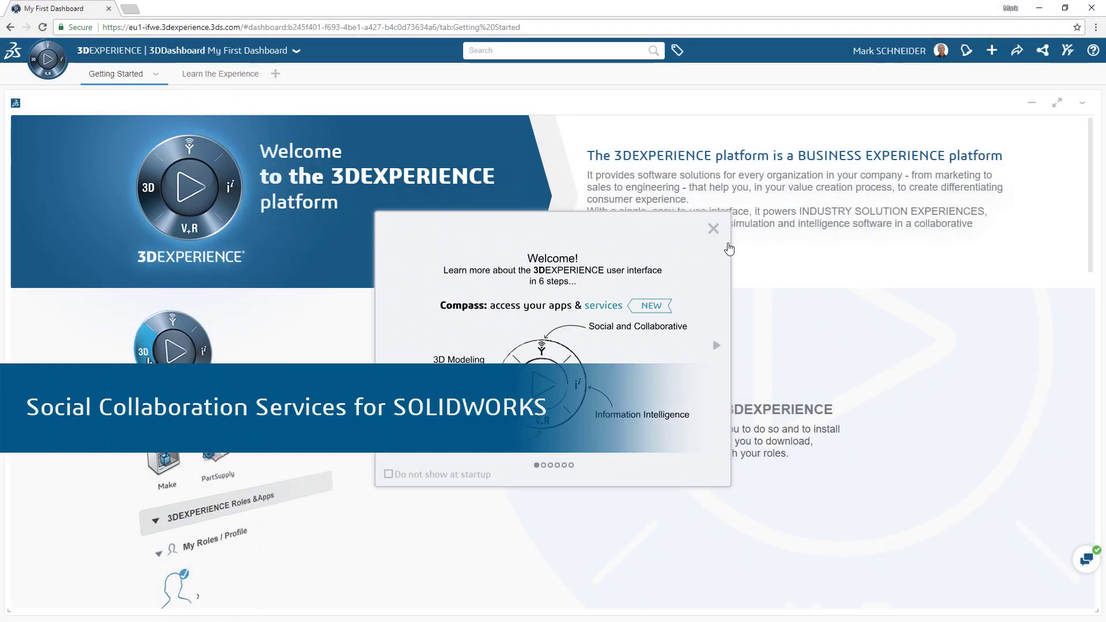
Dismiss the welcome introduction and look through the Getting Started page down to the 3DDrive section.
left_click(713, 230)
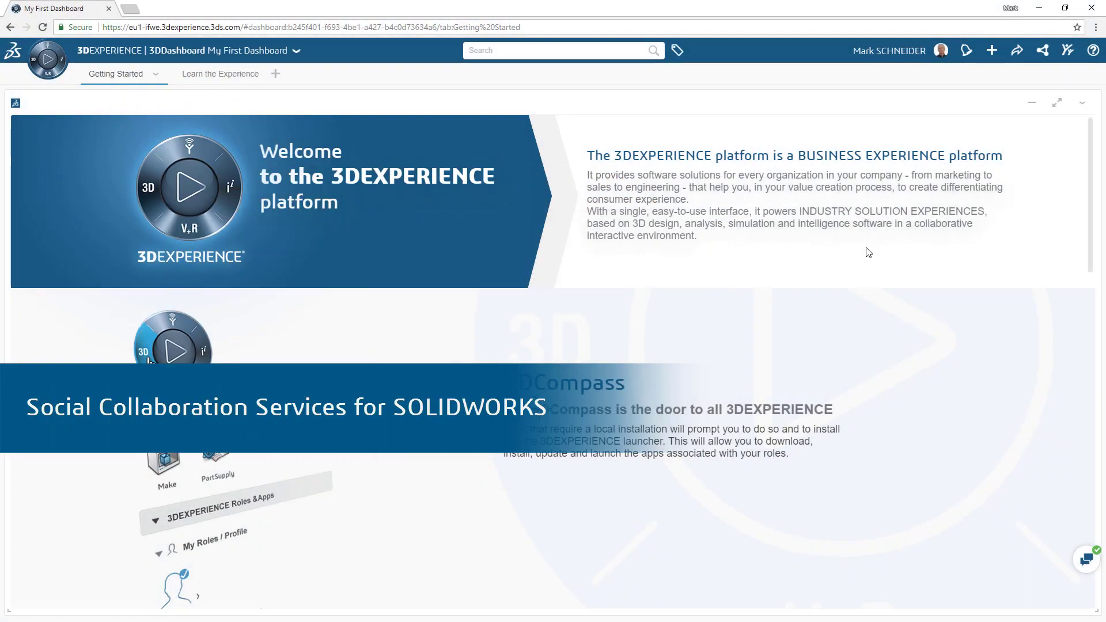
scroll(1083, 225, "down", 2)
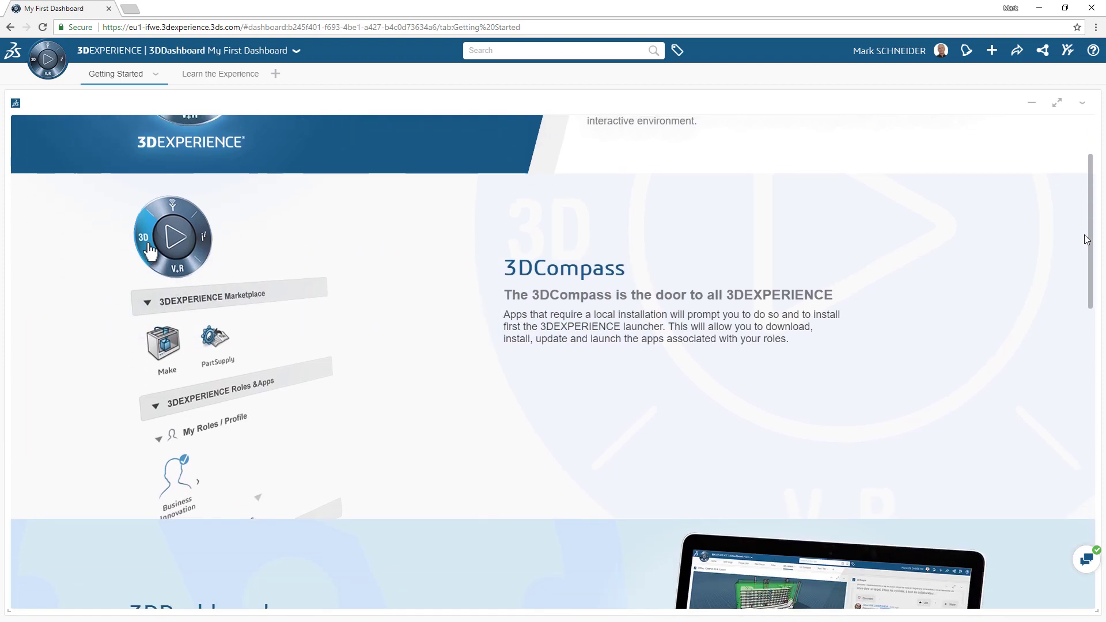
left_click_drag(1086, 239, 1059, 558)
Find the colleague in 3DMessaging, open a chat and send a greeting that says "I have an idea...".
left_click(1083, 564)
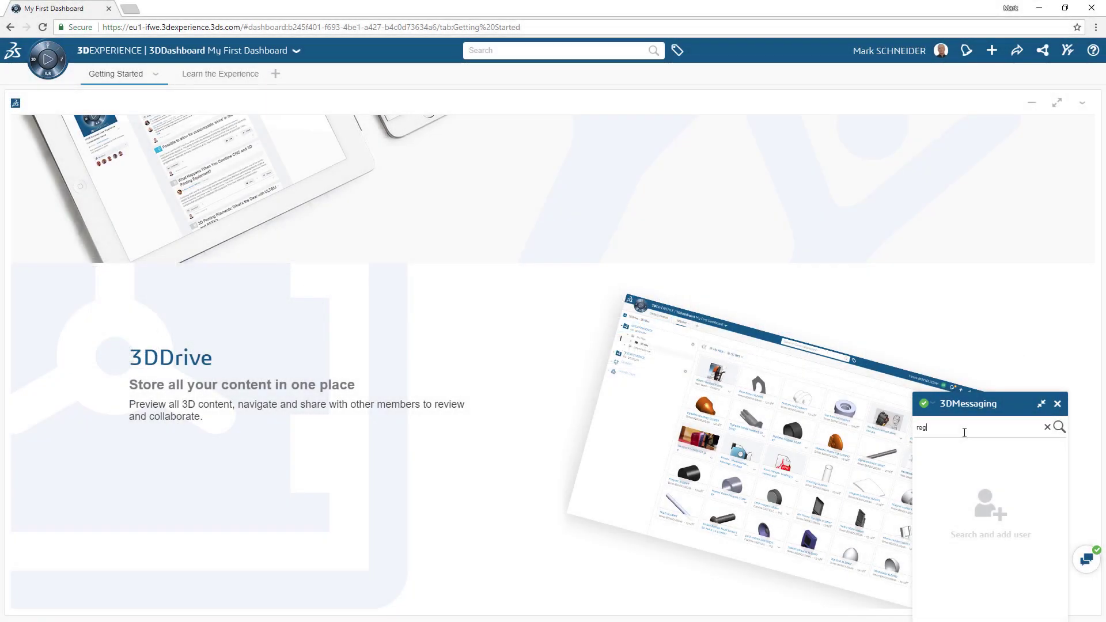
left_click(968, 452)
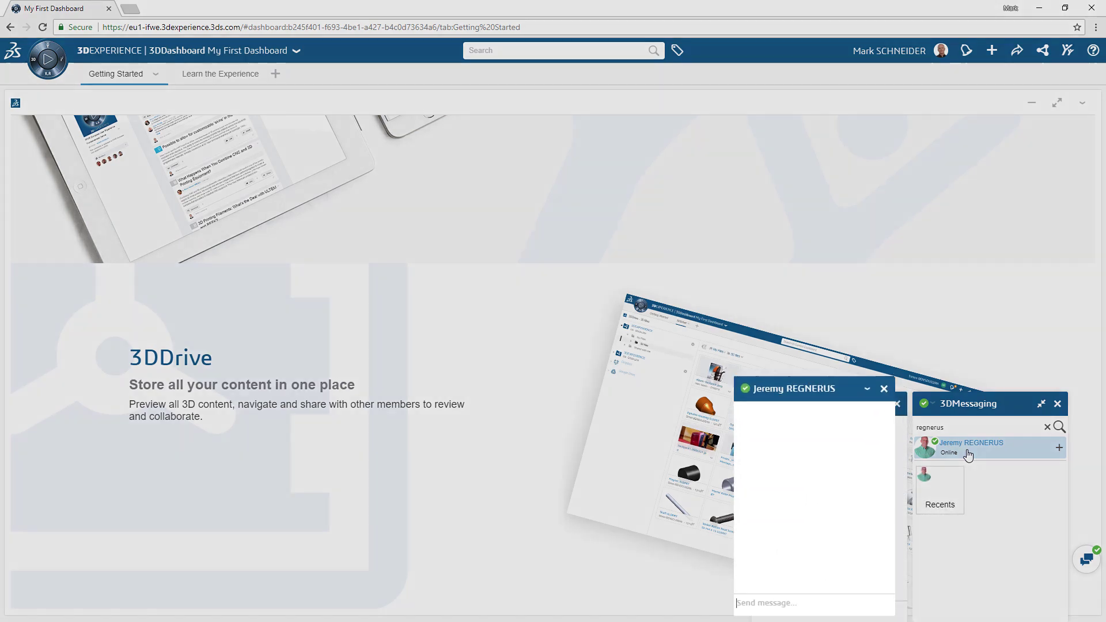
type("Hey Jeremy, I have an idea...")
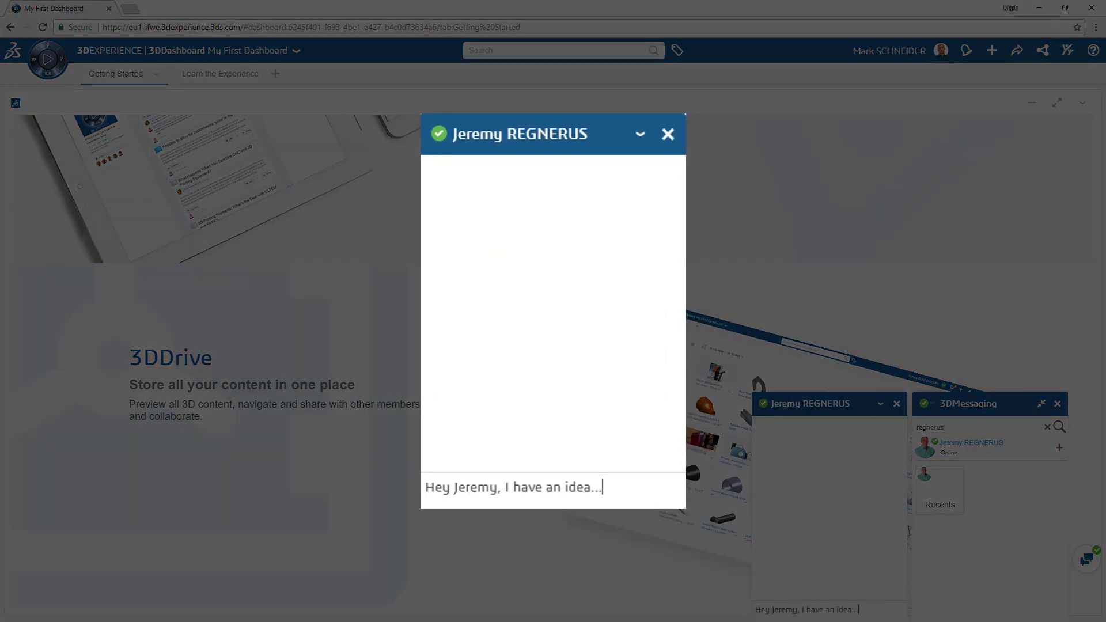
key("Return")
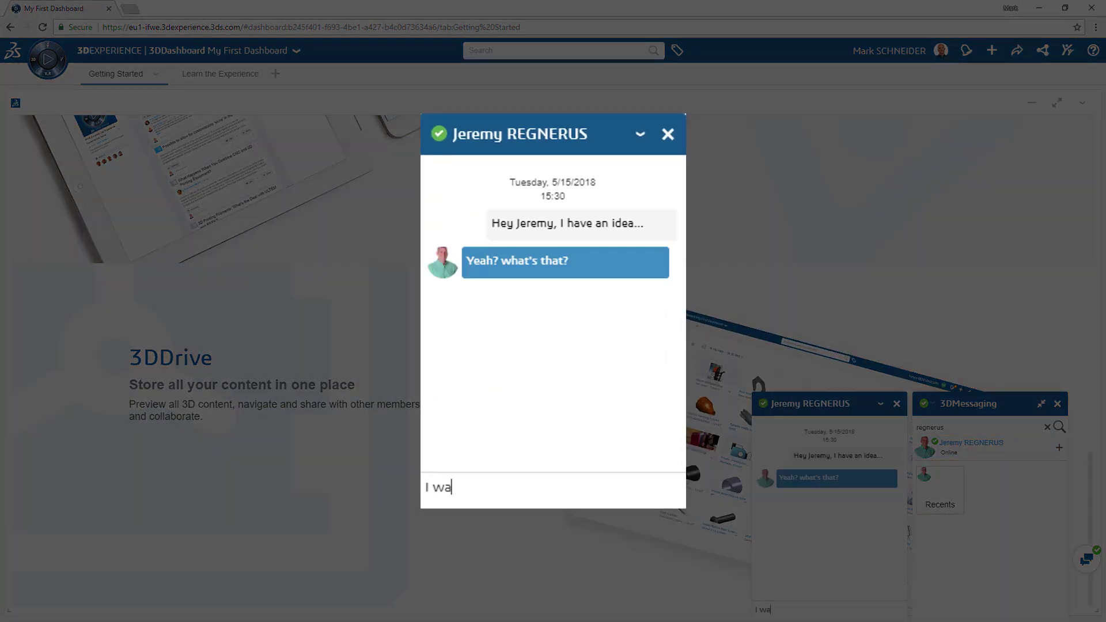
Send the chat messages "I want to give our customers more freedom" and "I think SOLIDWORKS on the 3DEXPERIENCE Platform could help...give me a minute".
type("I want to give our customers more freedom")
key("Return")
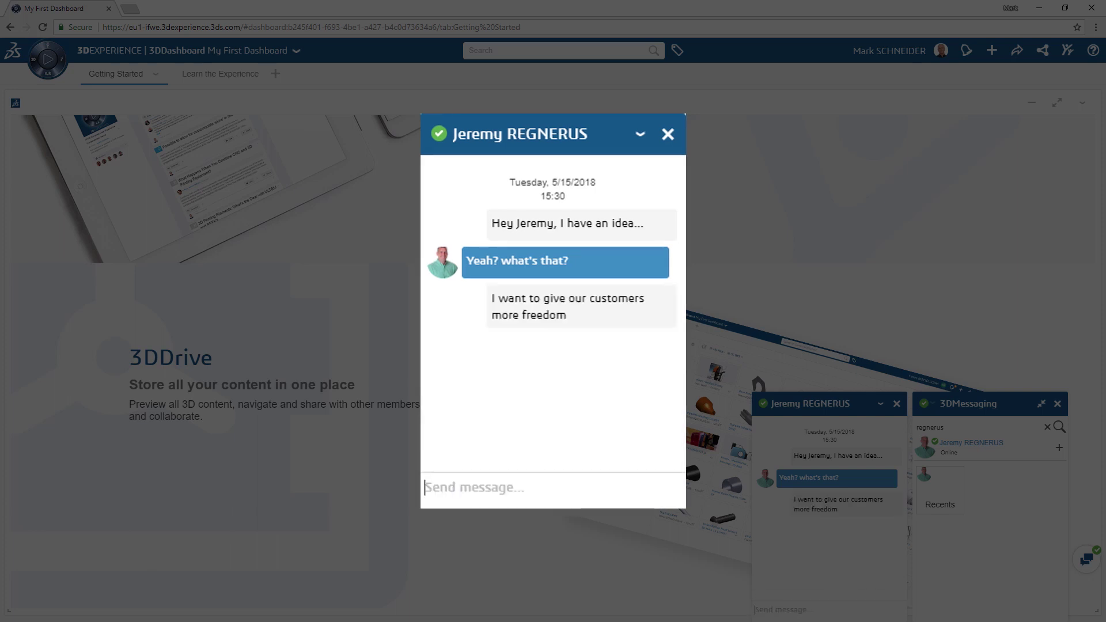
type("I think")
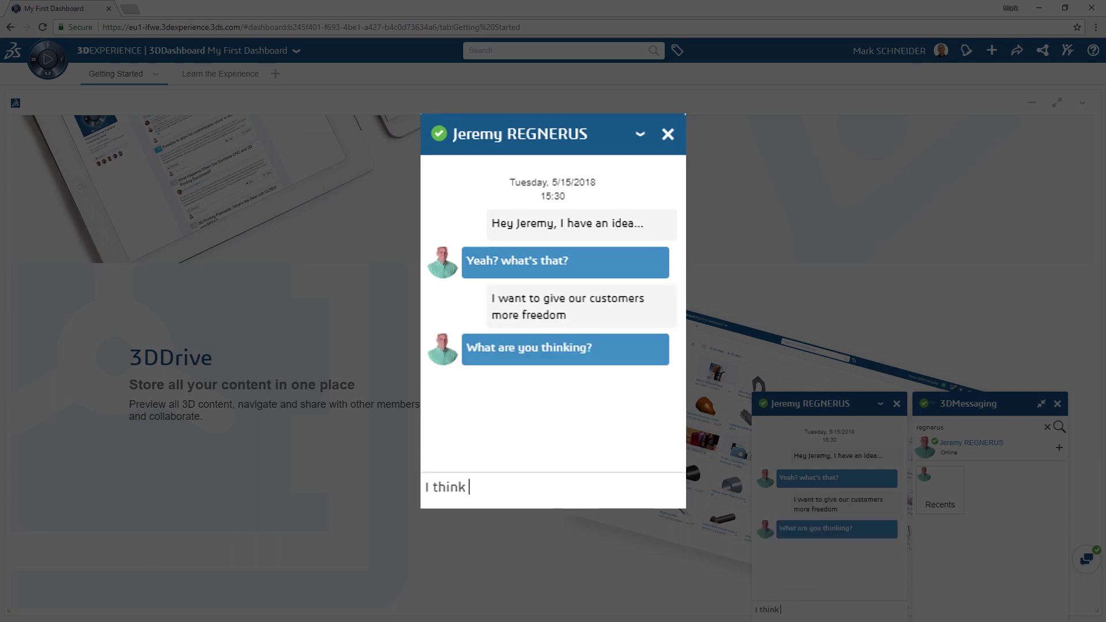
type(" SOLIDWORKS on the 3DEXPERIENCE Platform could help...give me a minute")
key("Return")
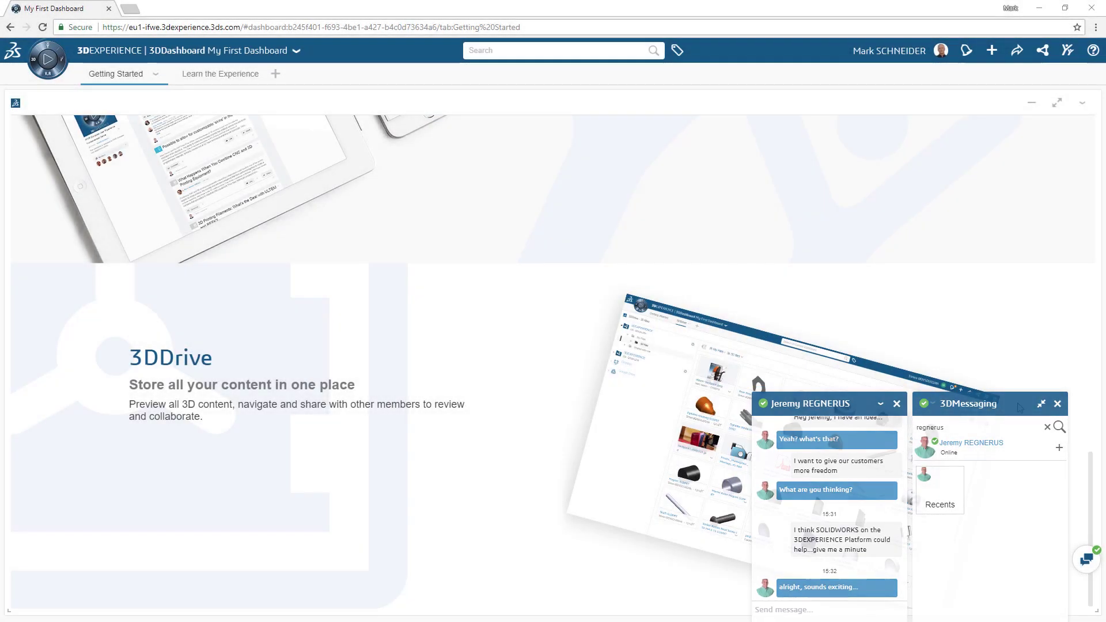
Create an empty dashboard named Icon Designs.
left_click(296, 50)
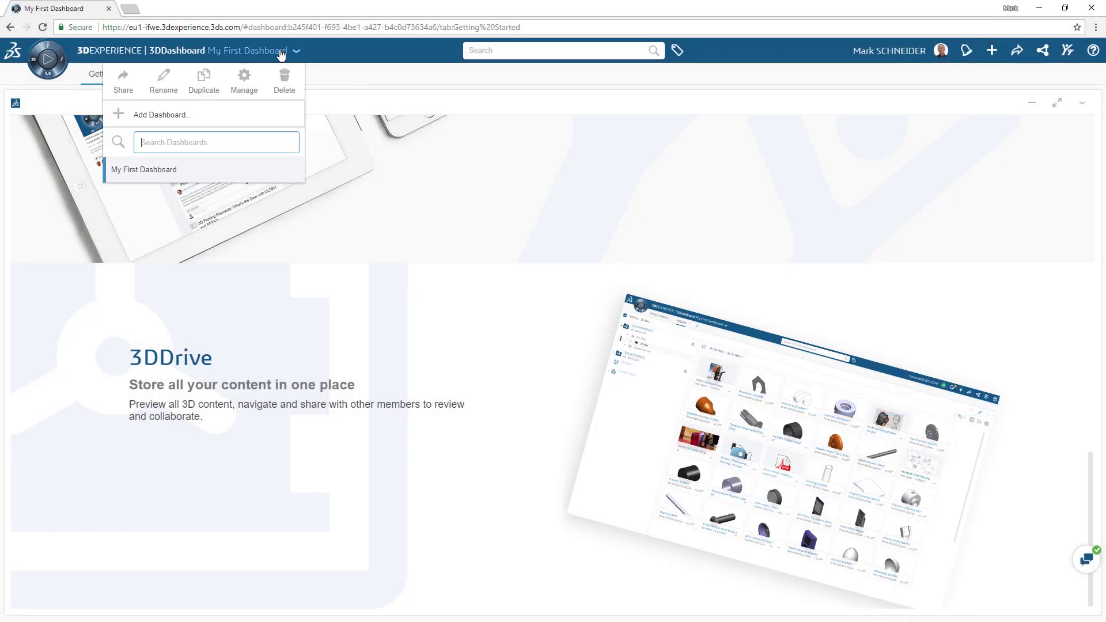
left_click(210, 118)
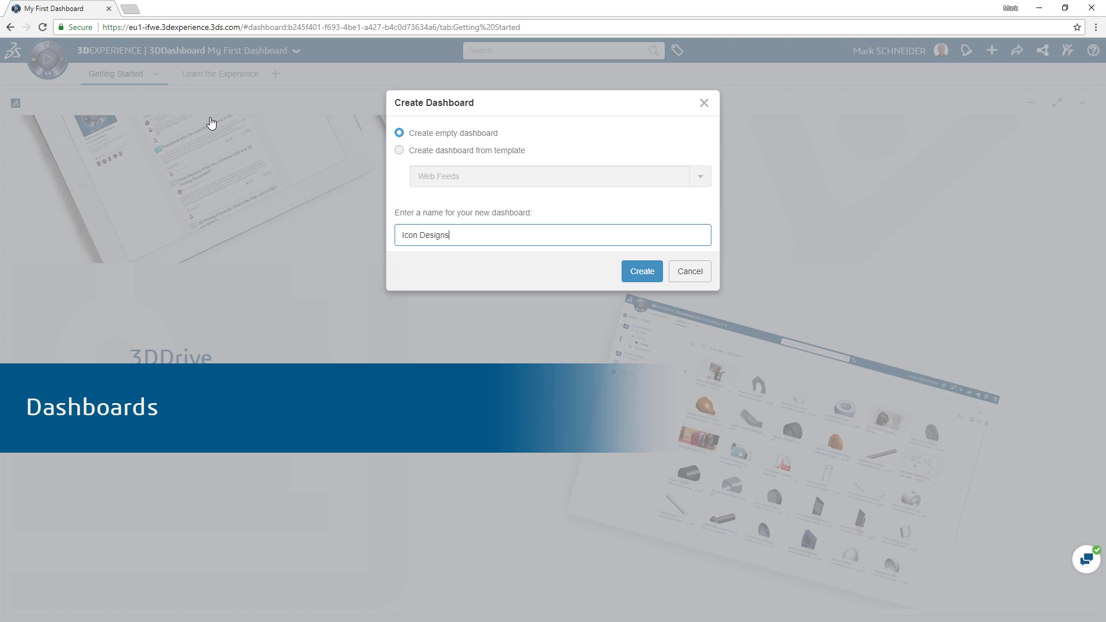
key("Return")
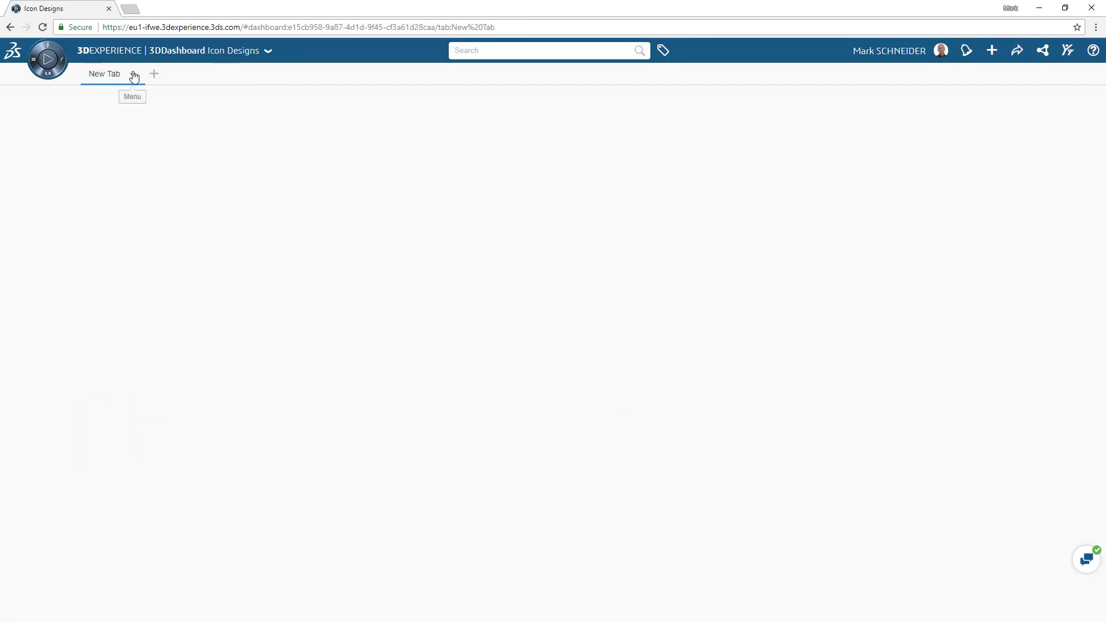
Rename the new dashboard's tab to Icon Explore.
left_click(133, 75)
left_click(156, 122)
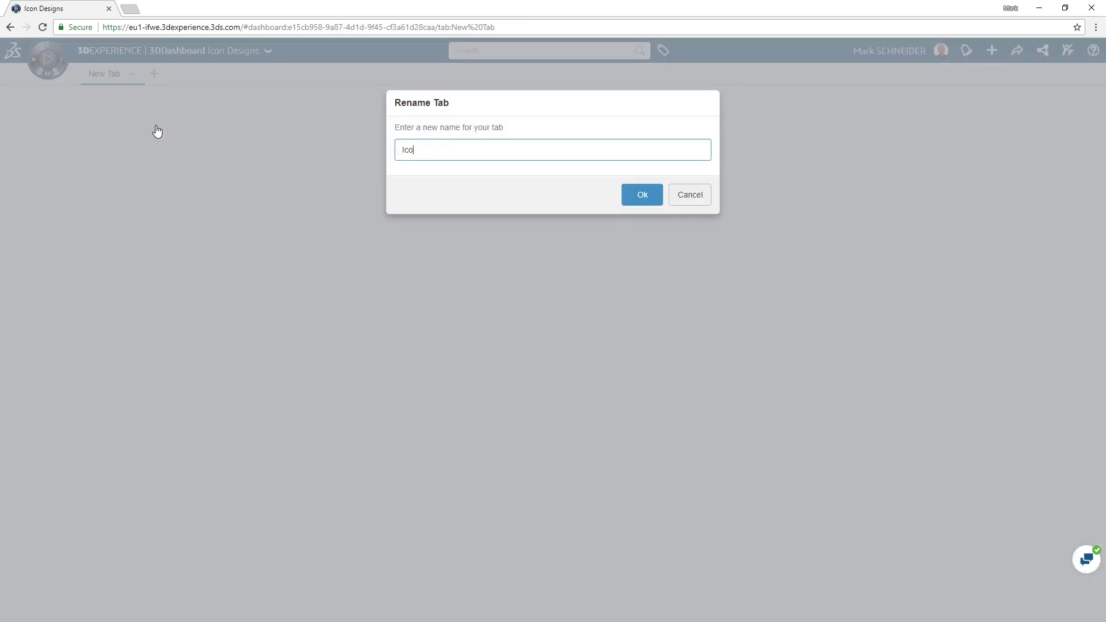
type("Icon Explore")
key("Return")
Add the 3DSwym app to the Icon Explore tab and enlarge its widget to full height and about three quarters of the dashboard width.
left_click(49, 52)
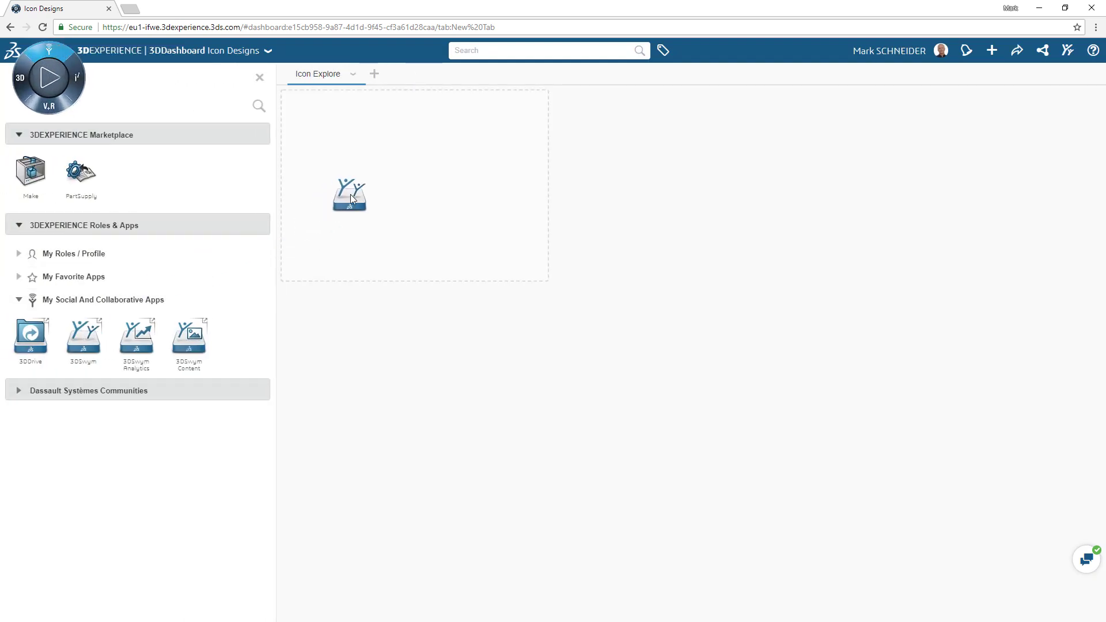
left_click_drag(350, 194, 351, 198)
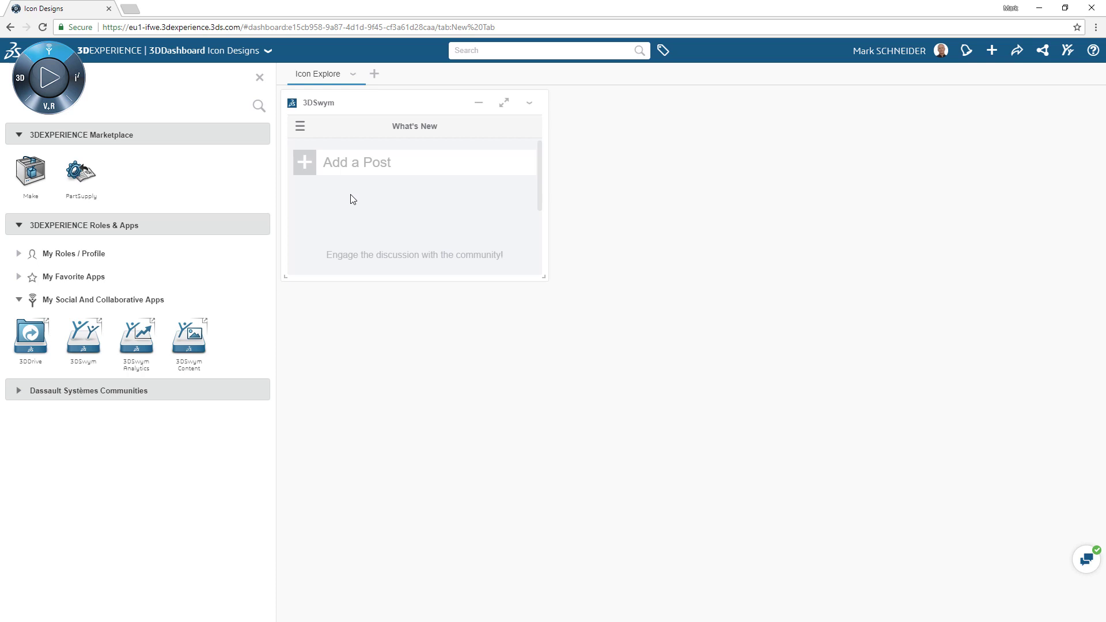
left_click(259, 79)
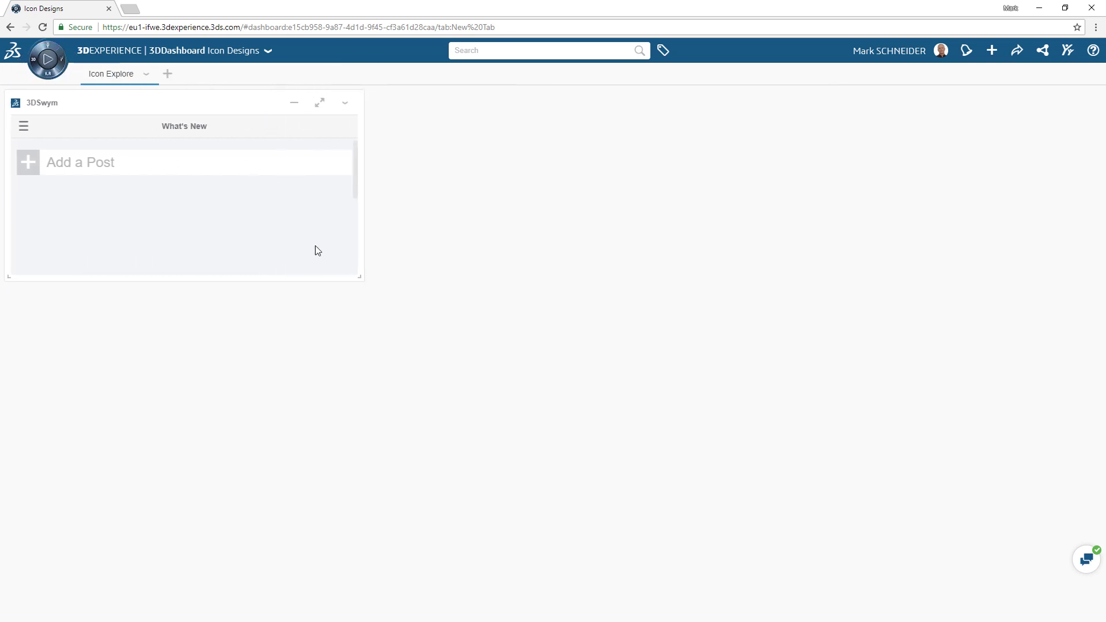
left_click_drag(440, 357, 799, 607)
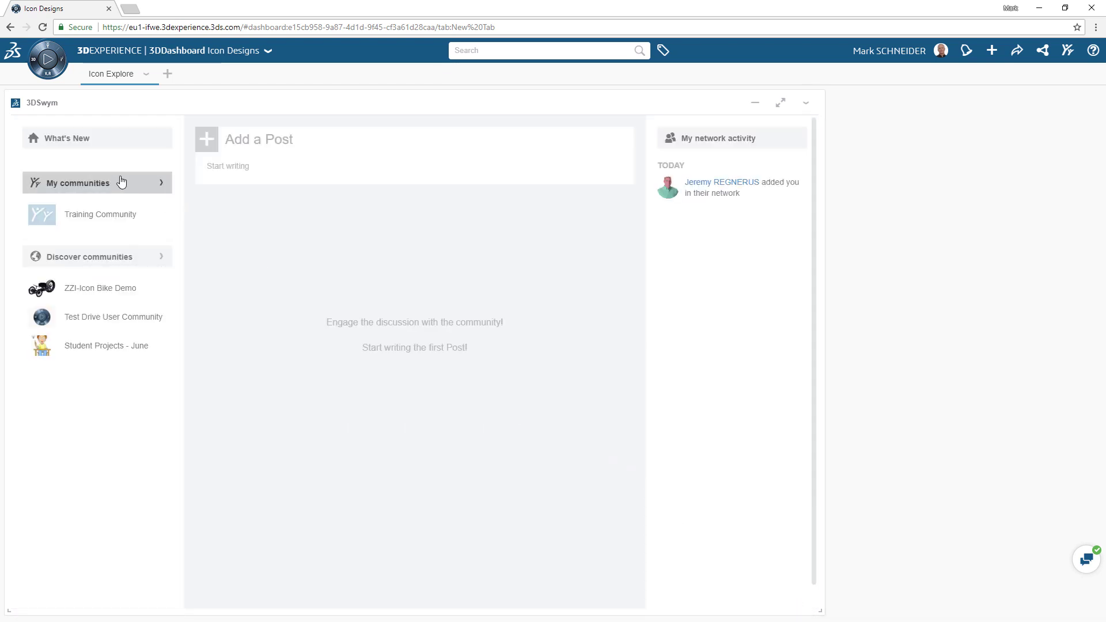
Create a community titled Icon Explore, described as "Empower our customers to go places they never have by giving them more freedom and flexibility.".
left_click(121, 182)
left_click(177, 157)
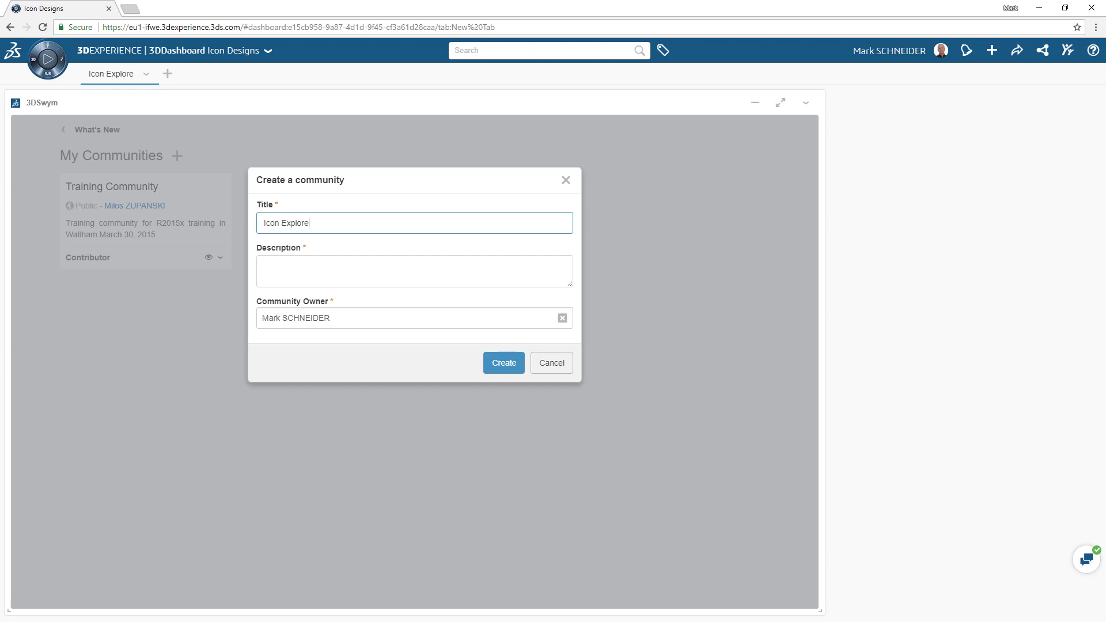
left_click(414, 271)
type("Empower our customers to go places they never have by giving them more freedom and flexibility.")
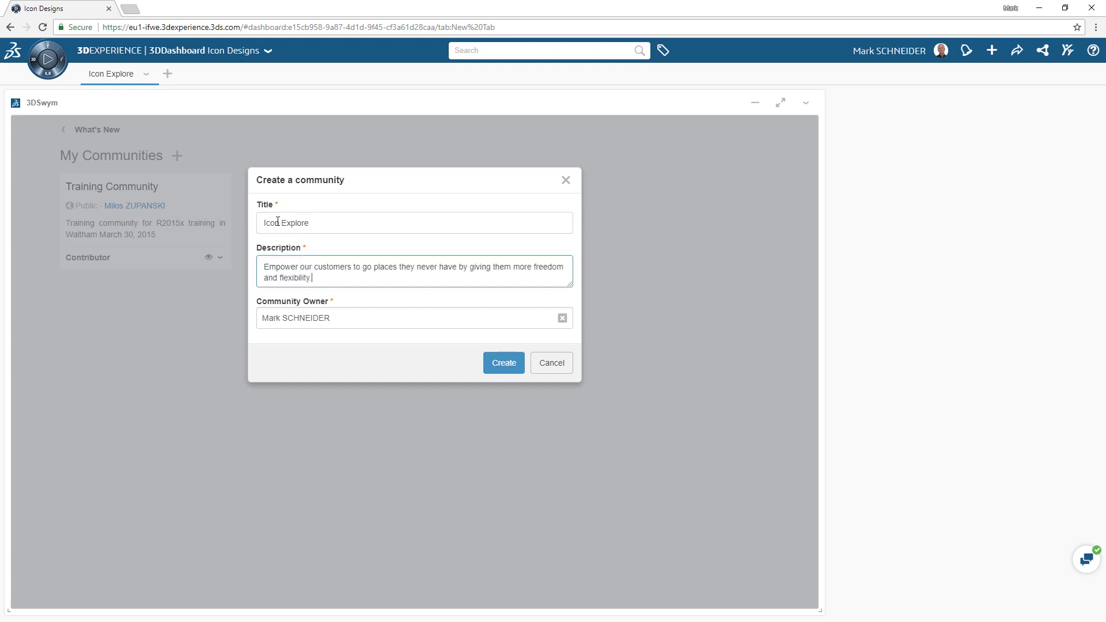
left_click(504, 363)
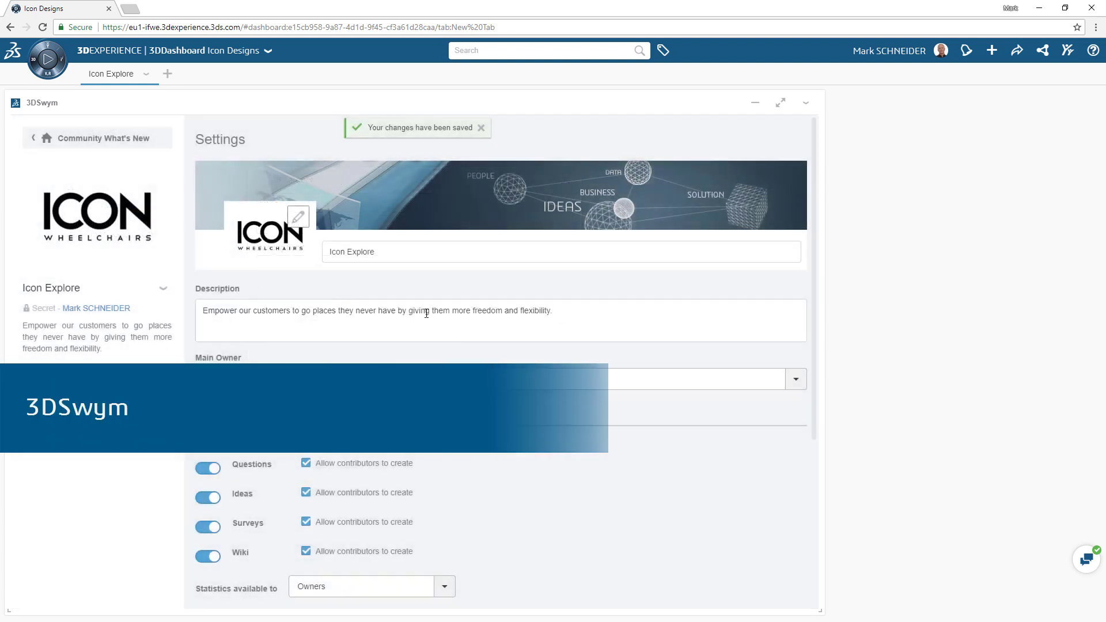
Add the colleague to the Icon Explore community as an Author.
left_click(136, 146)
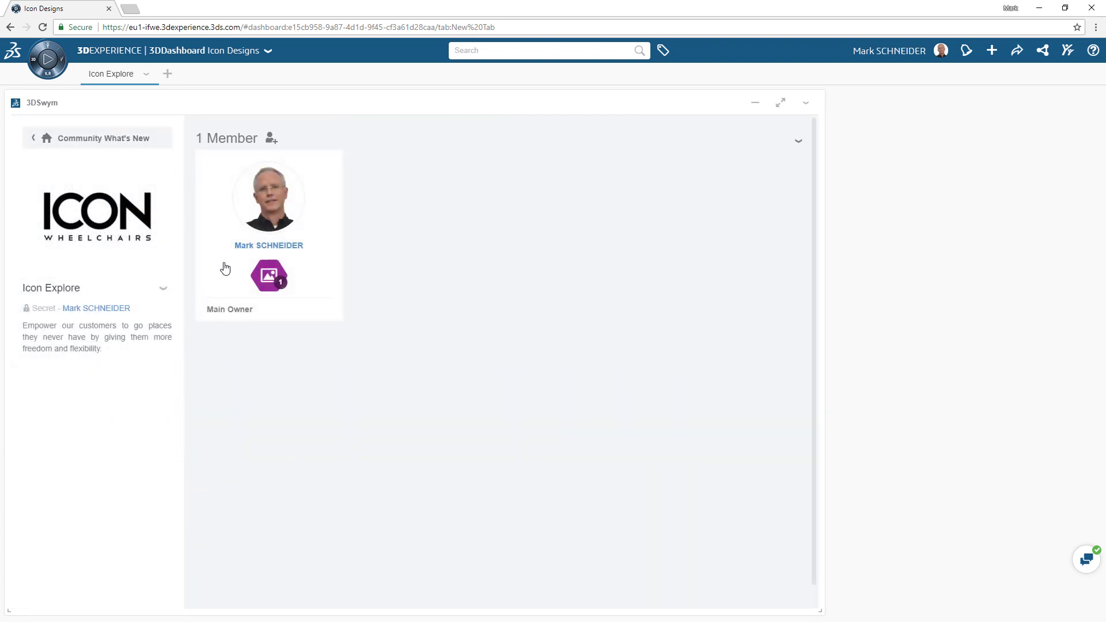
left_click(271, 140)
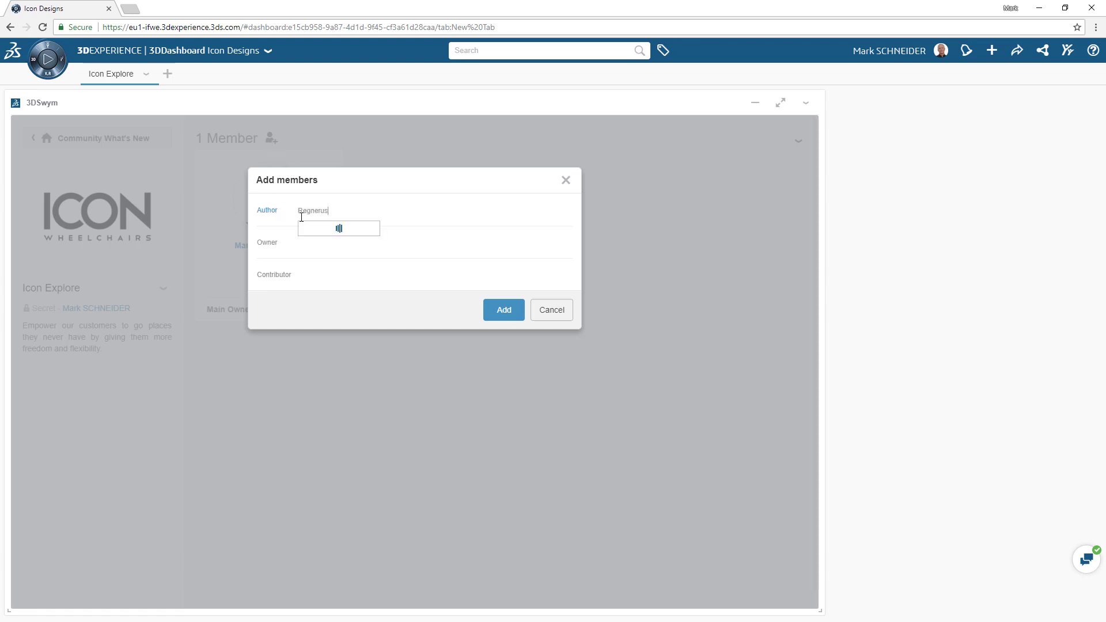
left_click(331, 231)
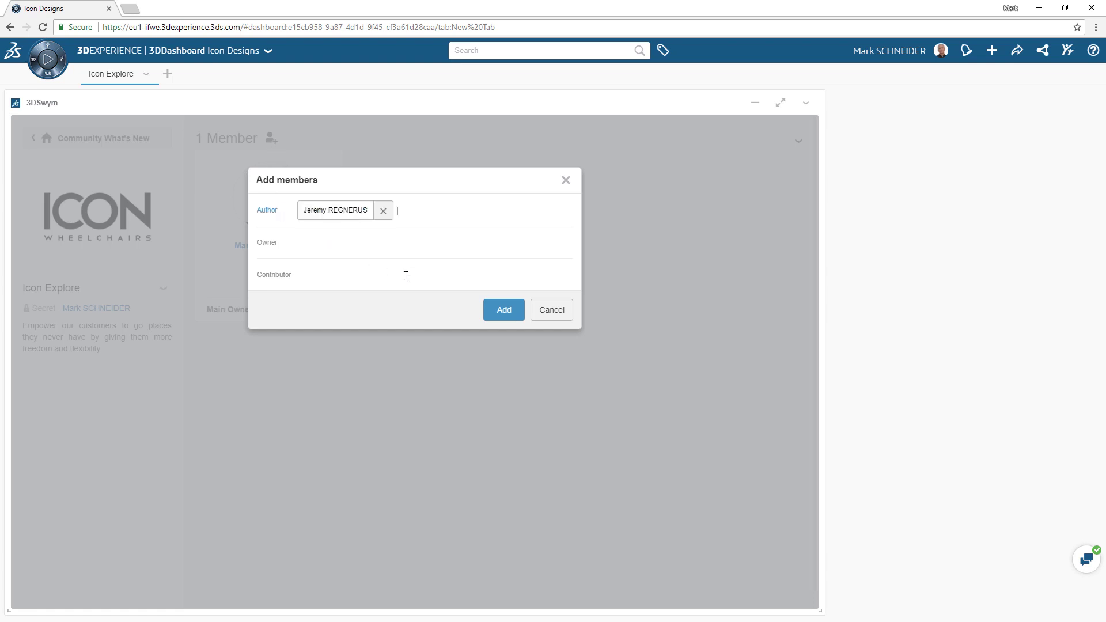
left_click(504, 310)
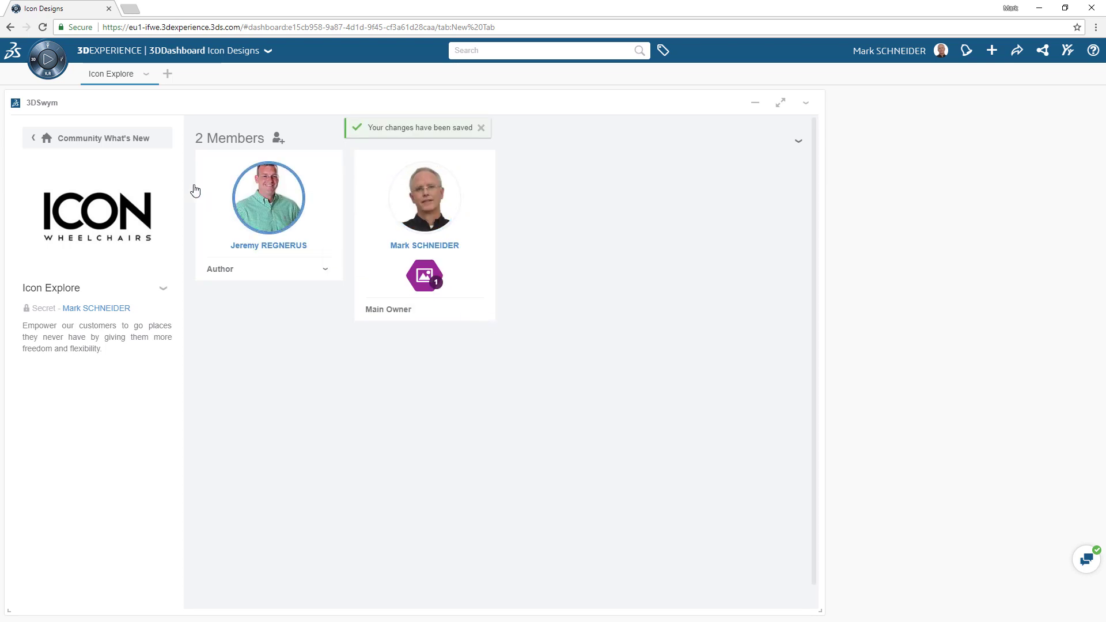
Publish the Trailblazer image from the desktop's Images folder as a media post in the Icon Explore community.
left_click(130, 142)
left_click(207, 141)
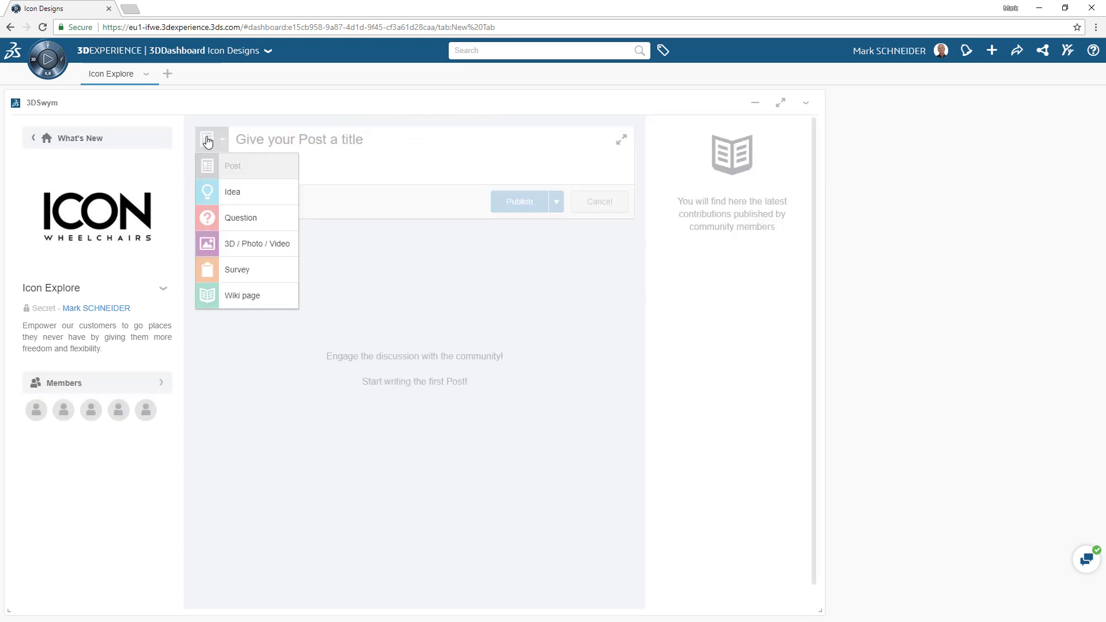
left_click(247, 244)
left_click(401, 230)
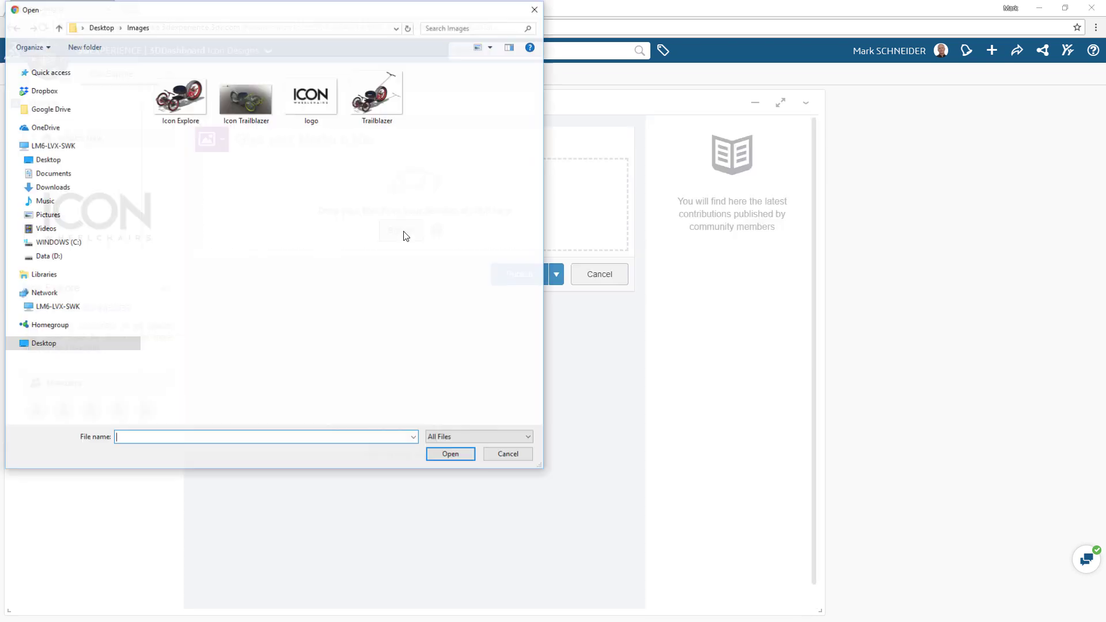
double_click(383, 109)
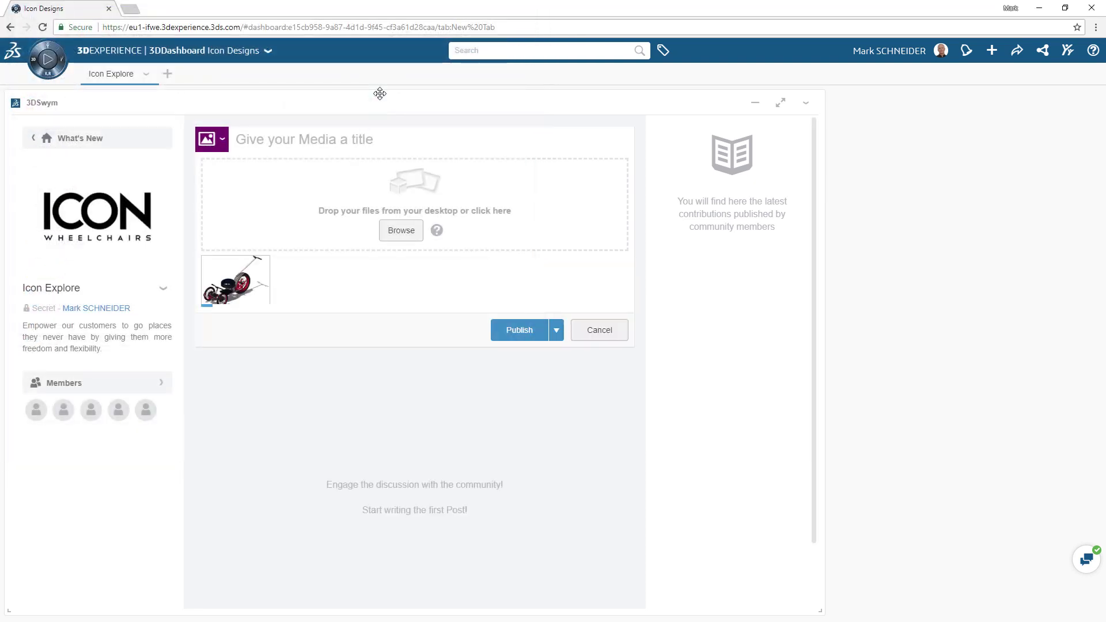
left_click(518, 330)
scroll(496, 338, "down", 1)
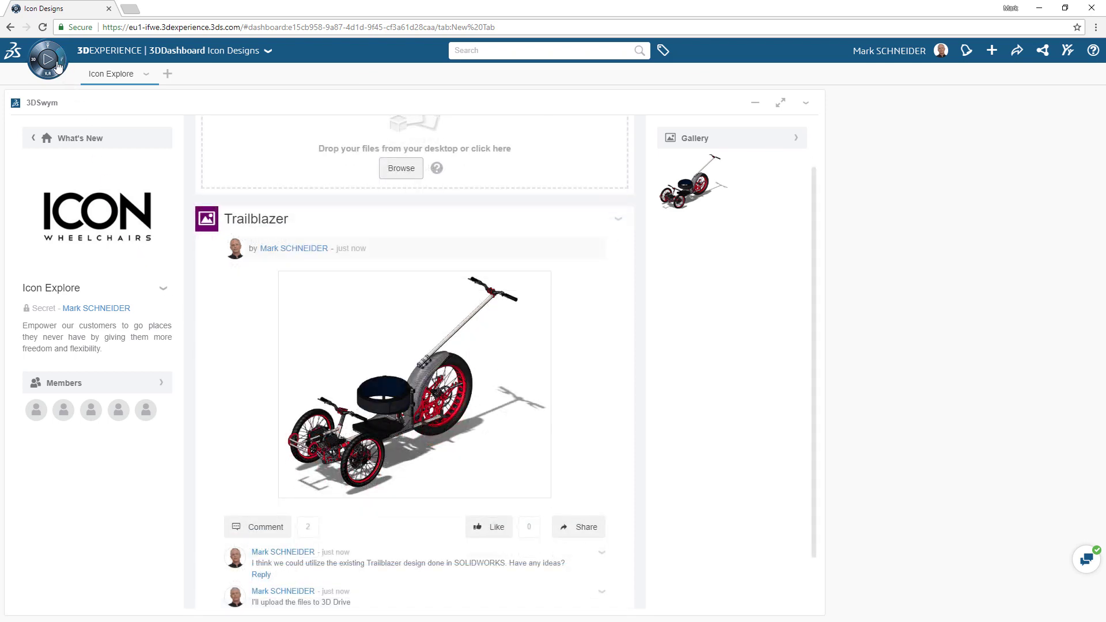
Add the 3DDrive app to the empty area of the Icon Explore tab and narrow the 3DSwym widget.
left_click(57, 66)
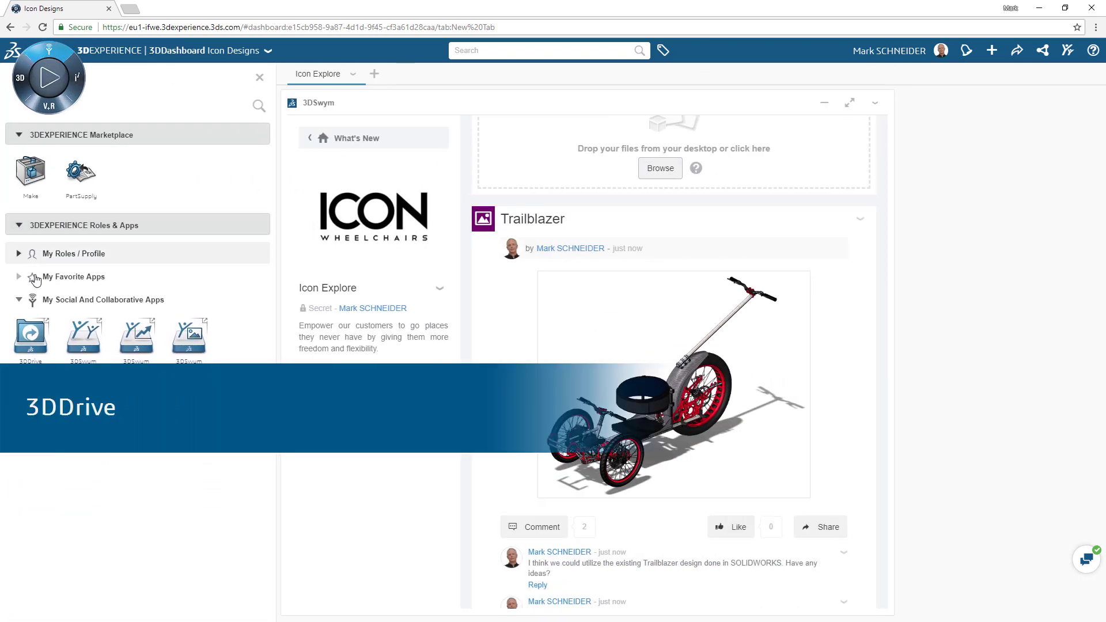
left_click_drag(31, 334, 980, 291)
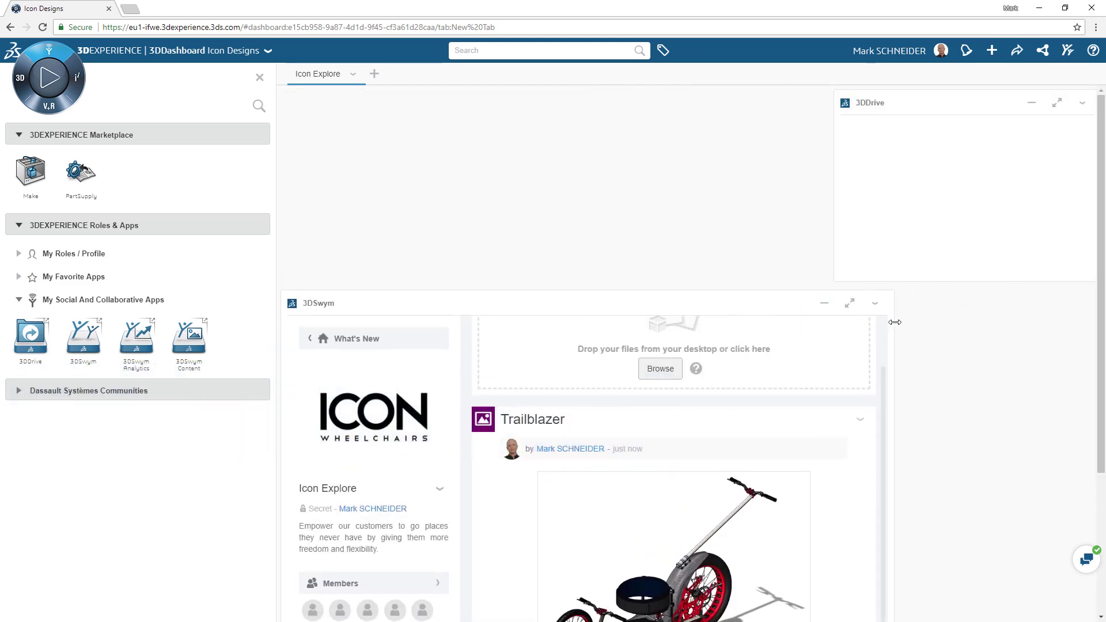
left_click_drag(894, 322, 824, 323)
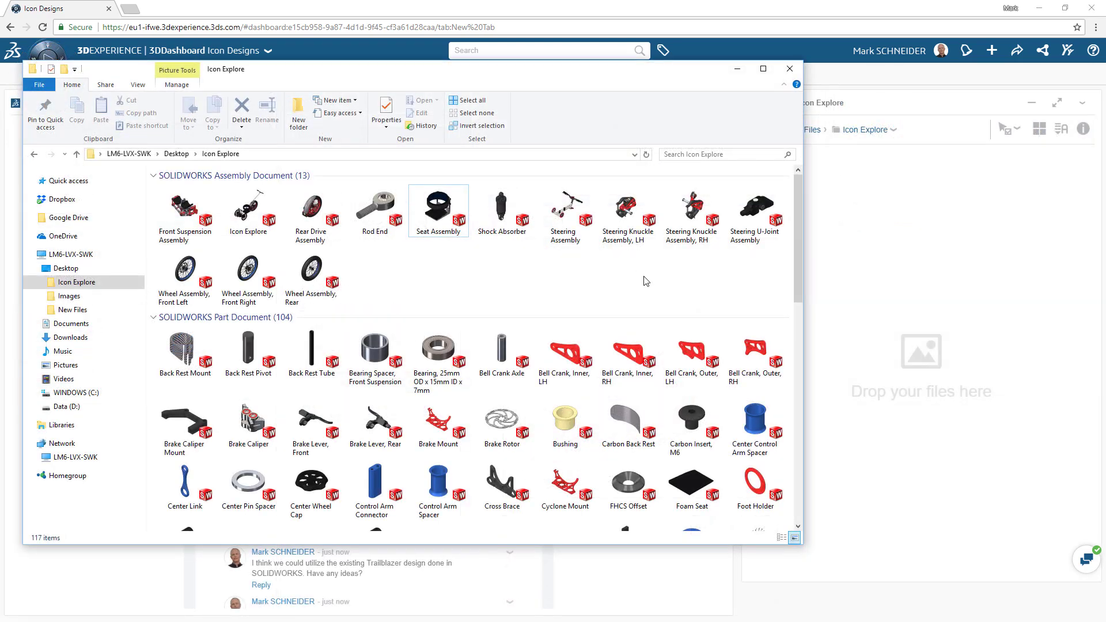
Upload all SOLIDWORKS files from the desktop's Icon Explore folder into the Icon Explore folder in 3DDrive.
key("ctrl+a")
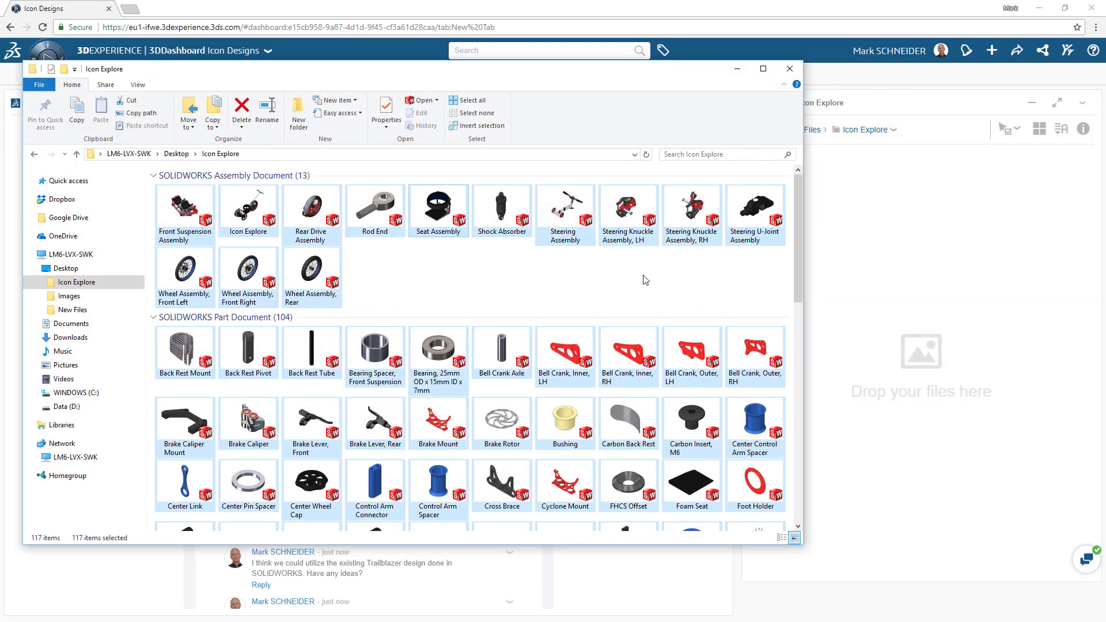
left_click_drag(641, 232, 871, 338)
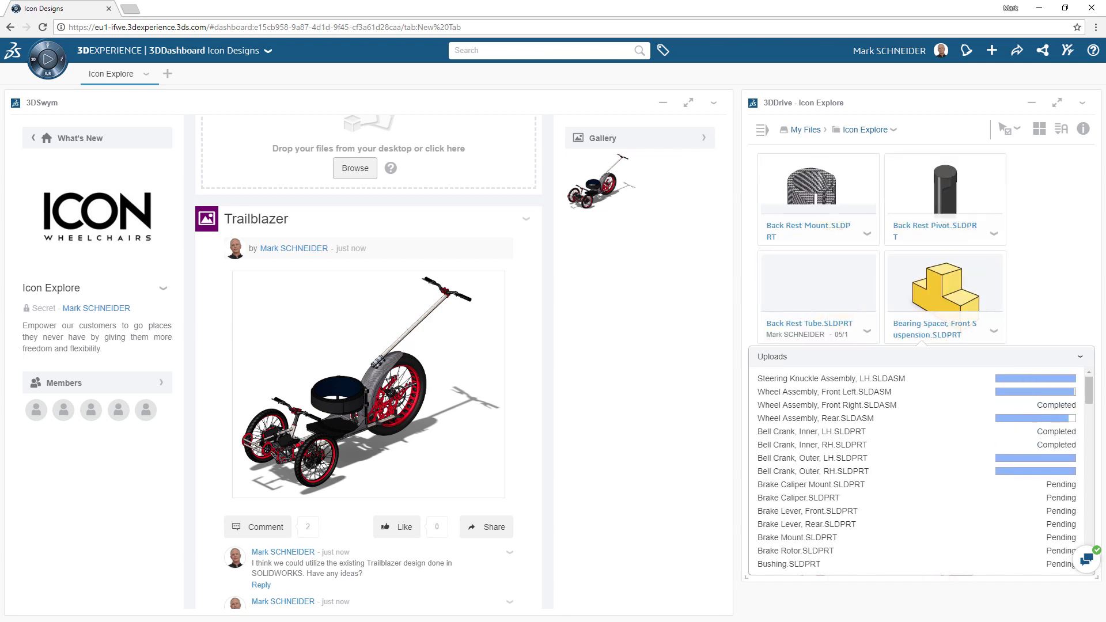
Share the Icon Explore folder in 3DDrive with the colleague as an editor, adding the message "Here are the original CAD files from SOLIDWORKS".
left_click(892, 130)
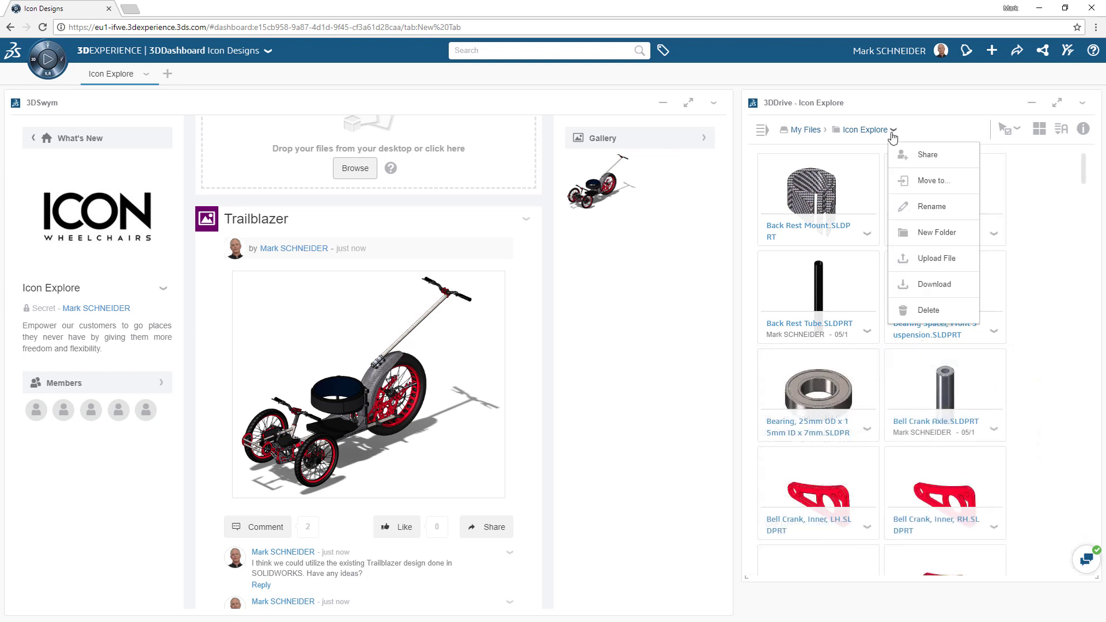
left_click(907, 155)
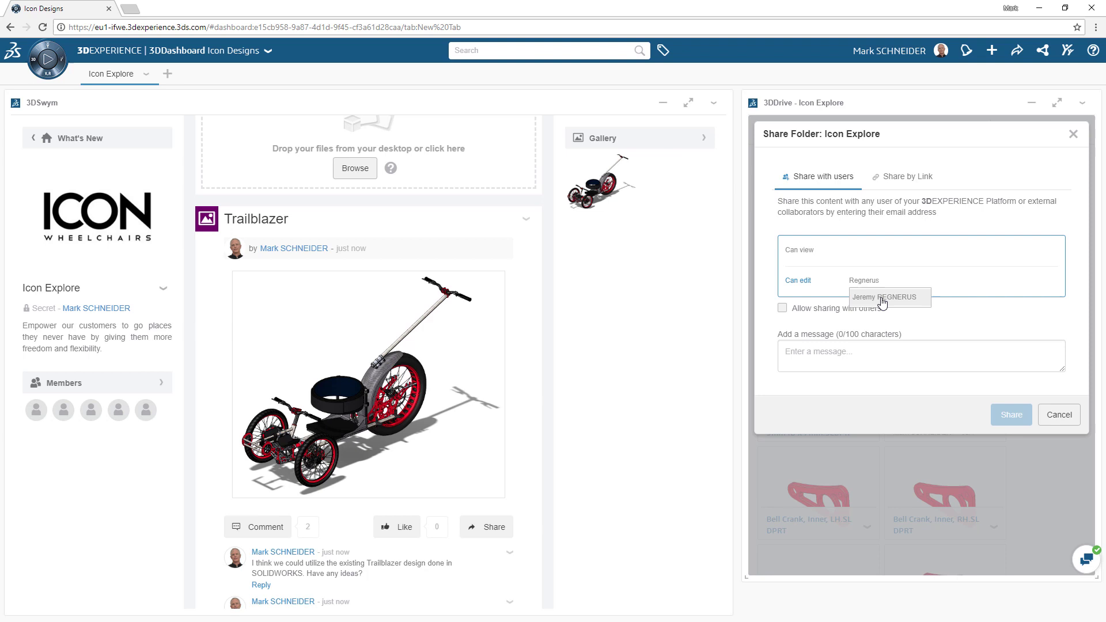
left_click(881, 298)
left_click(845, 358)
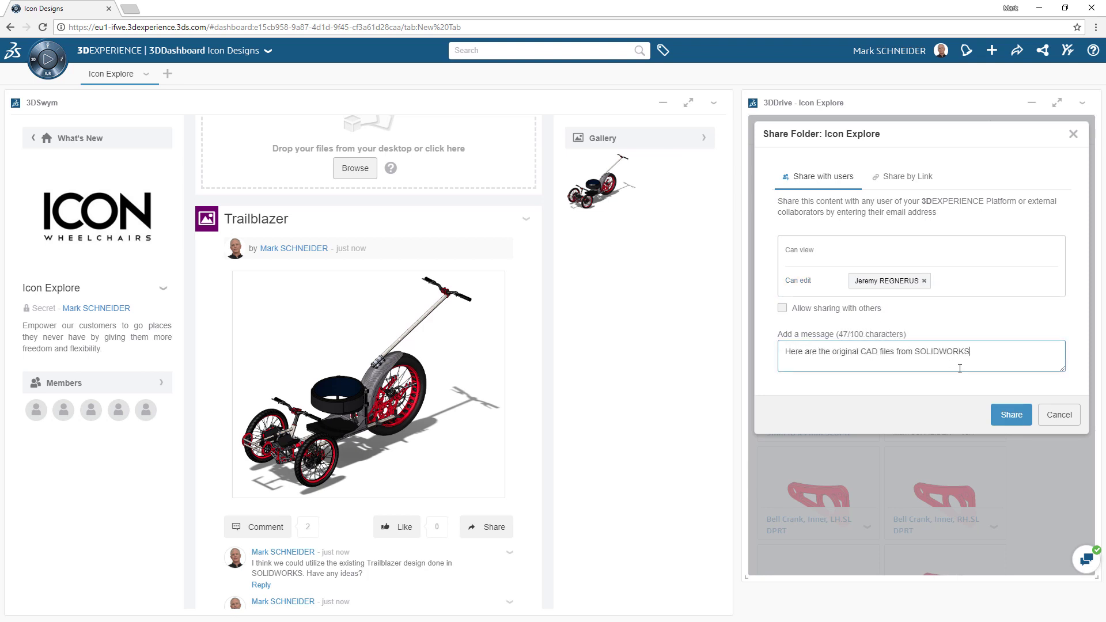
left_click(1010, 415)
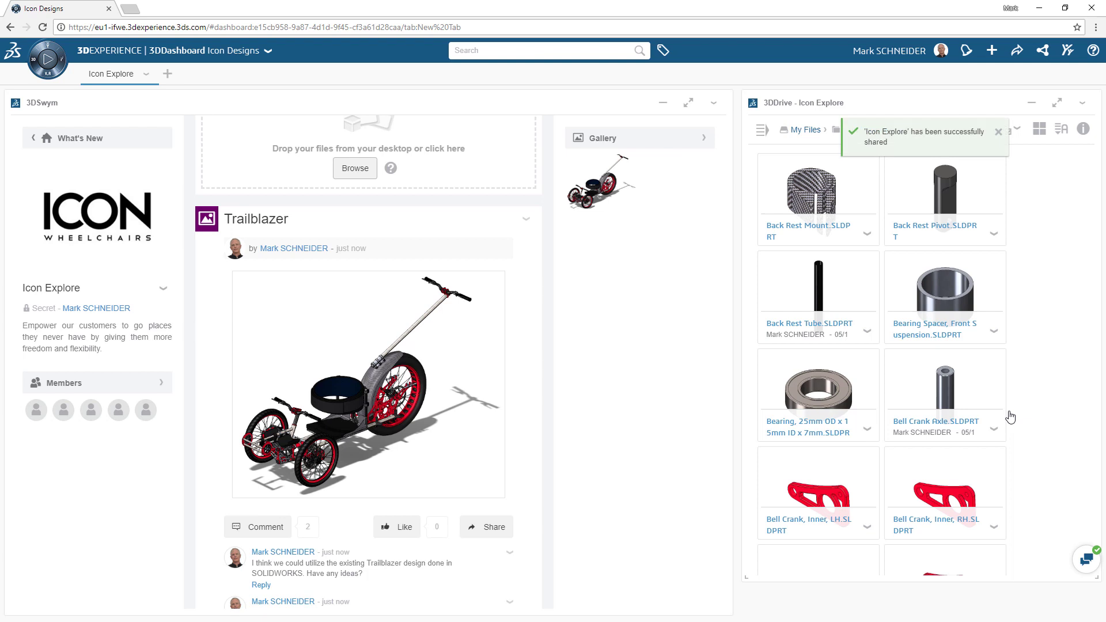
Shorten the 3DDrive widget, add the web-based 3DPlay app in the space below it, and lengthen the 3DPlay widget.
left_click_drag(885, 560, 885, 324)
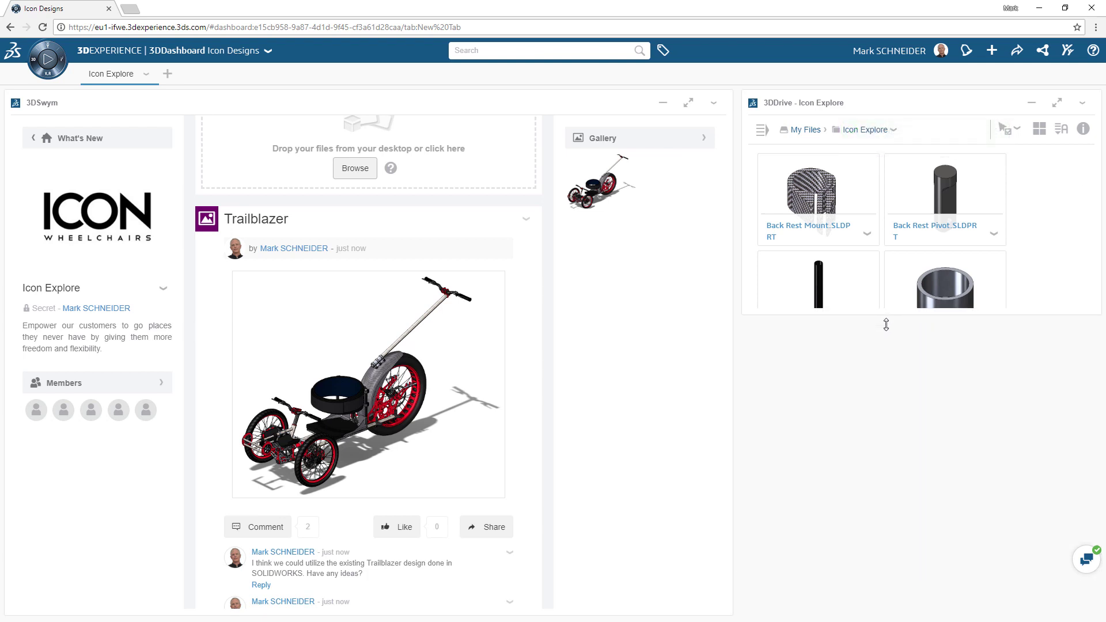
left_click(33, 67)
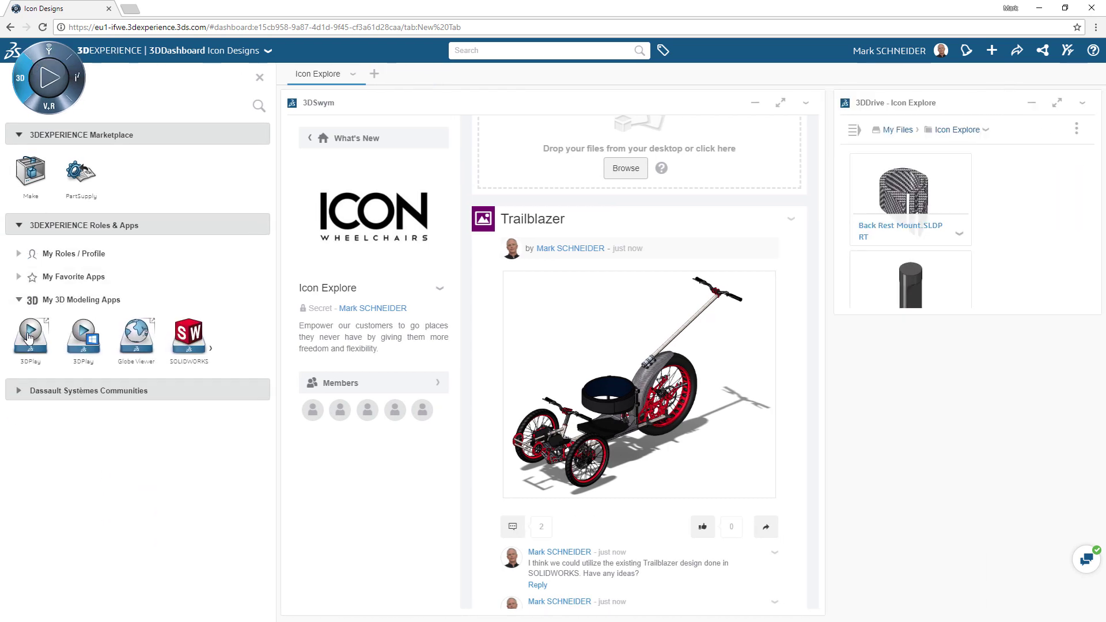
left_click_drag(29, 338, 970, 482)
left_click(259, 77)
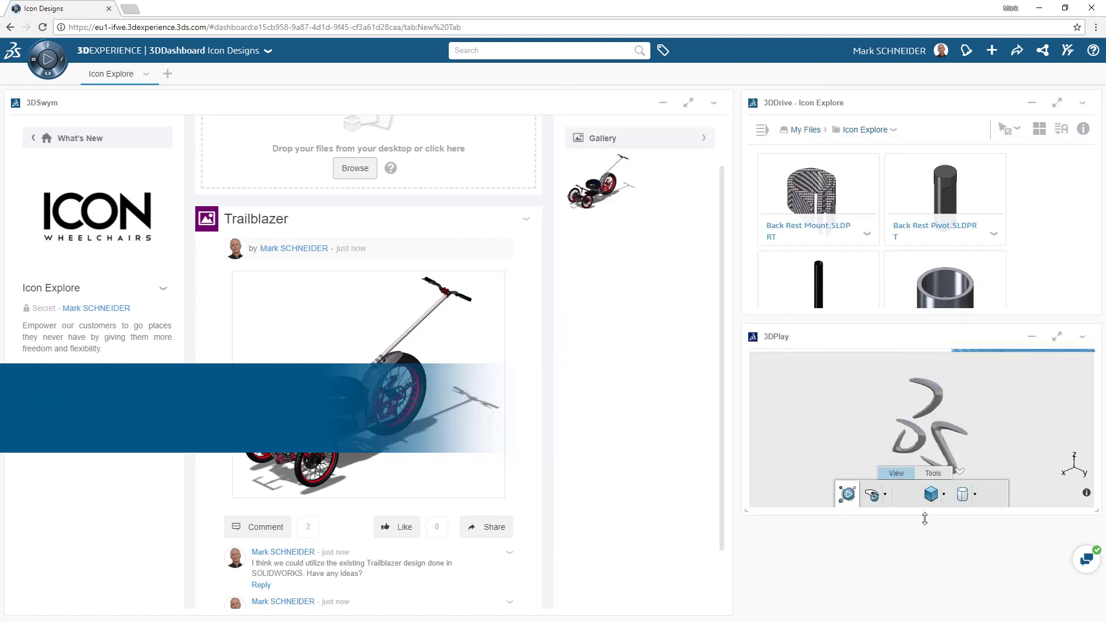
left_click_drag(931, 596, 930, 588)
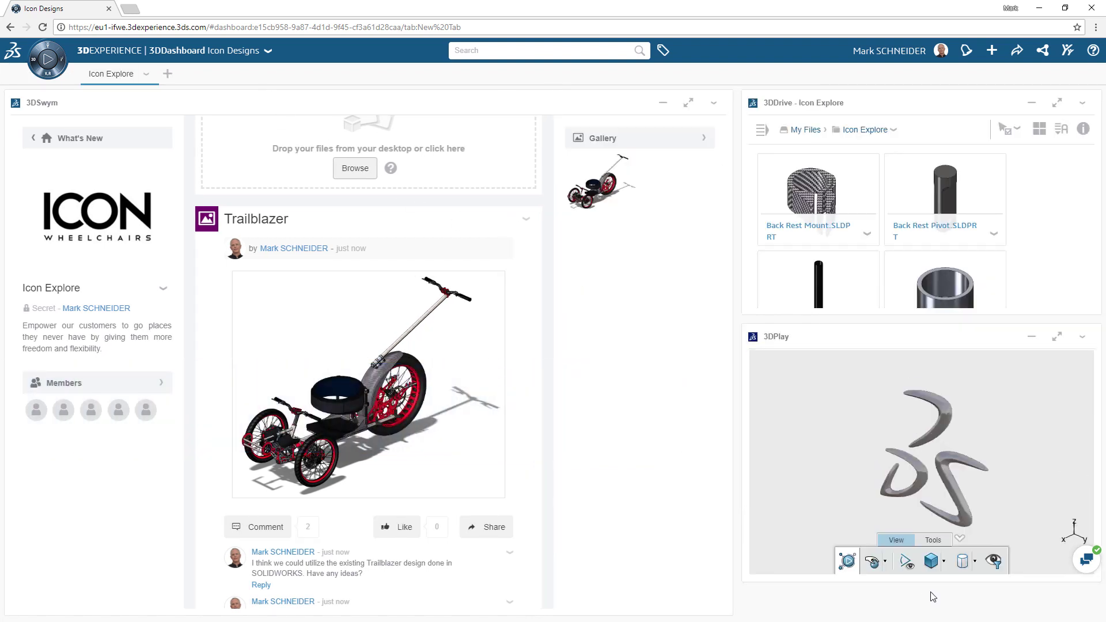
Search the platform for Icon and load Icon Explore.SLDASM into the 3DPlay widget.
left_click(537, 50)
type("Icon")
key("Return")
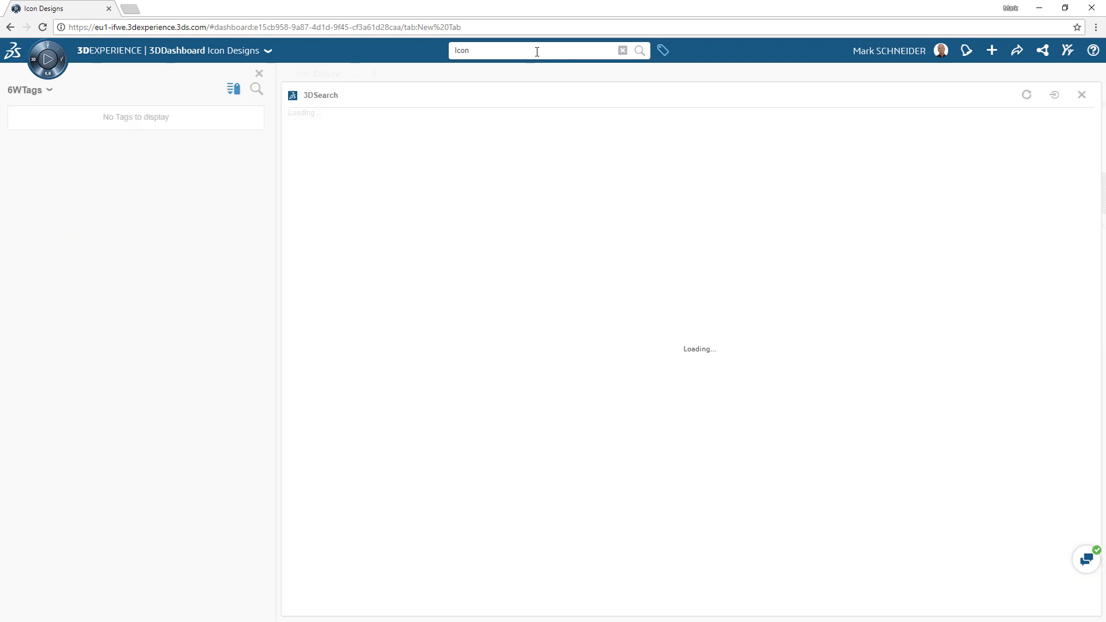
left_click_drag(471, 193, 711, 452)
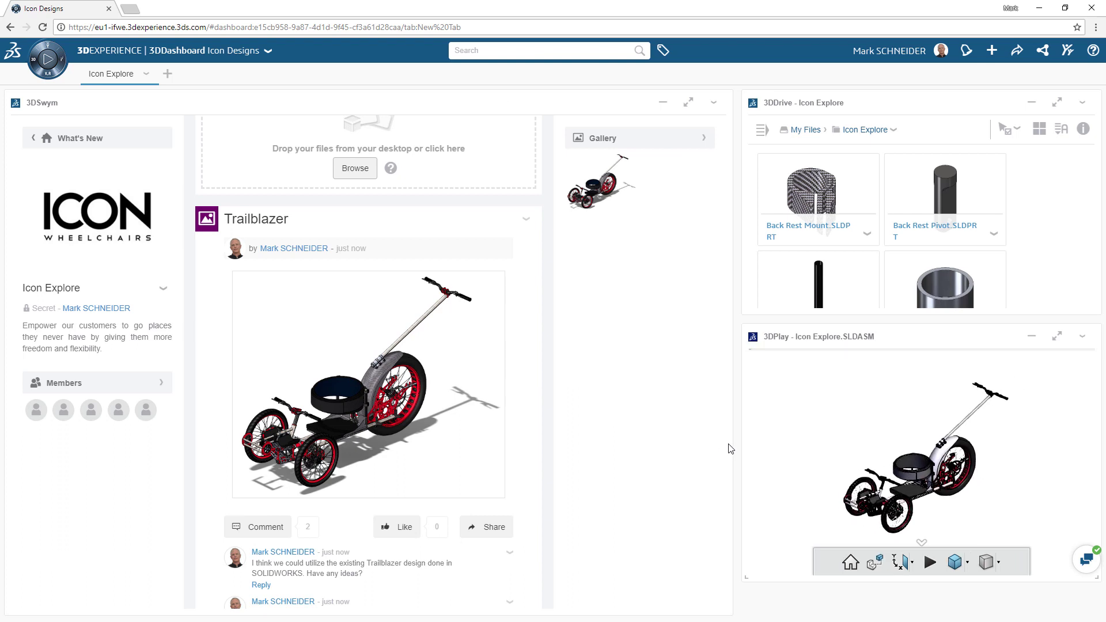
mouse_move(813, 473)
left_mouse_down()
mouse_move(778, 439)
mouse_move(1005, 457)
mouse_move(852, 447)
mouse_move(789, 464)
mouse_move(827, 459)
mouse_move(816, 459)
left_mouse_up()
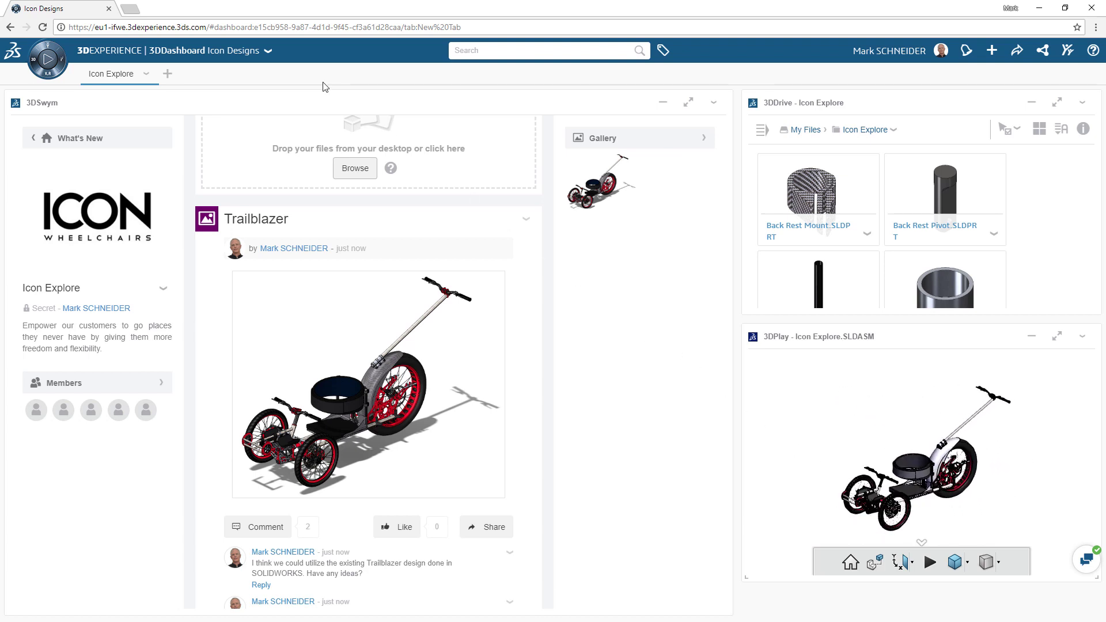
Share a copy of the Icon Designs dashboard with the colleague.
left_click(268, 51)
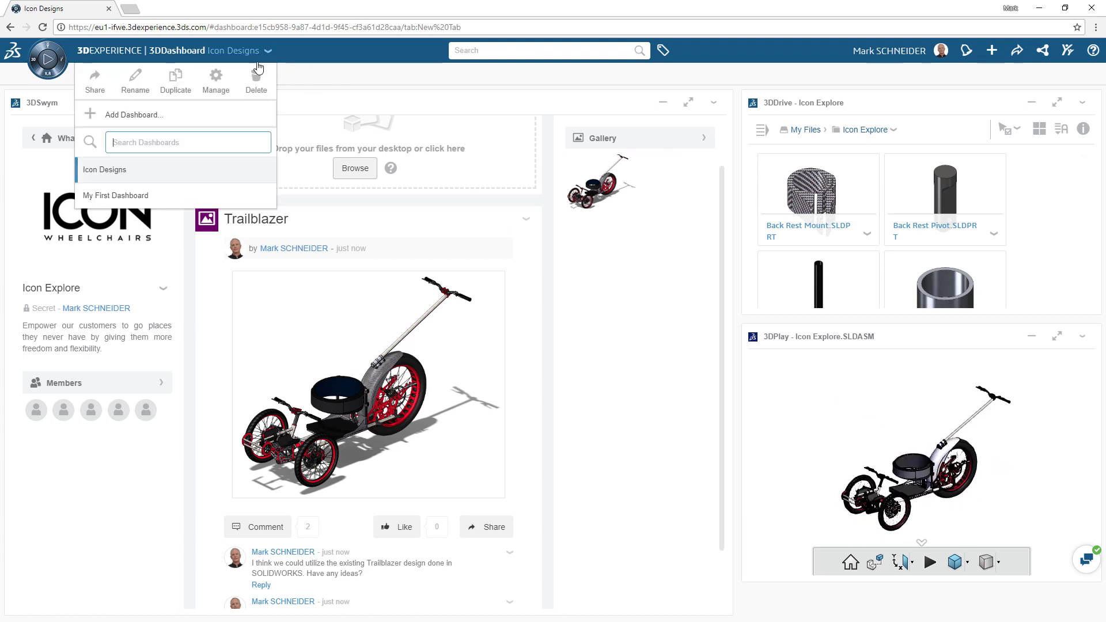
left_click(94, 87)
type("Regnerus")
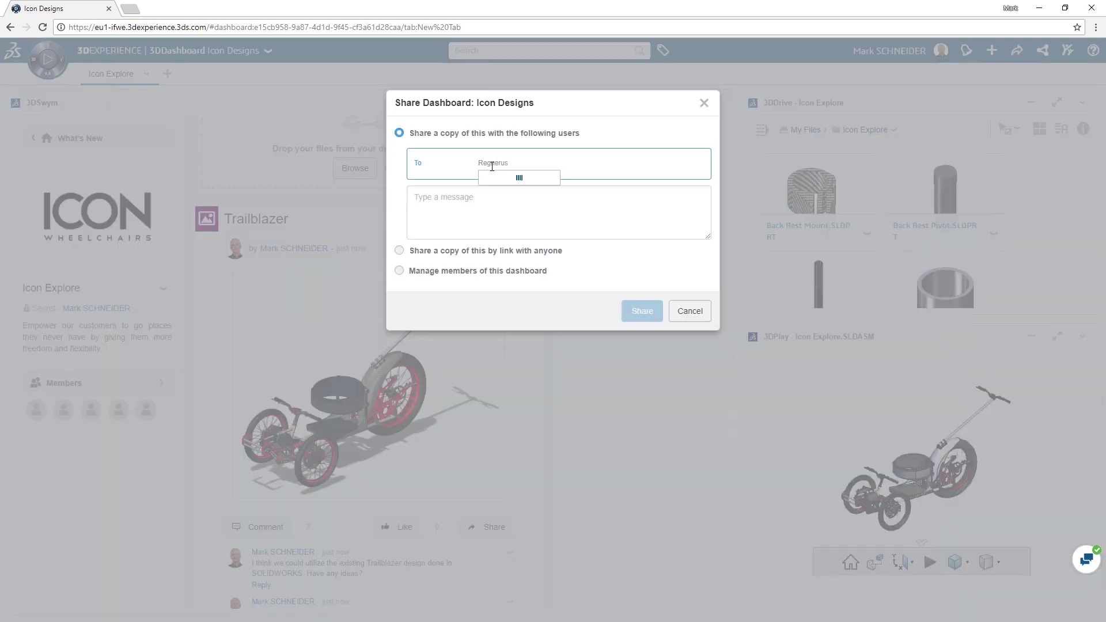
left_click(506, 179)
left_click(642, 311)
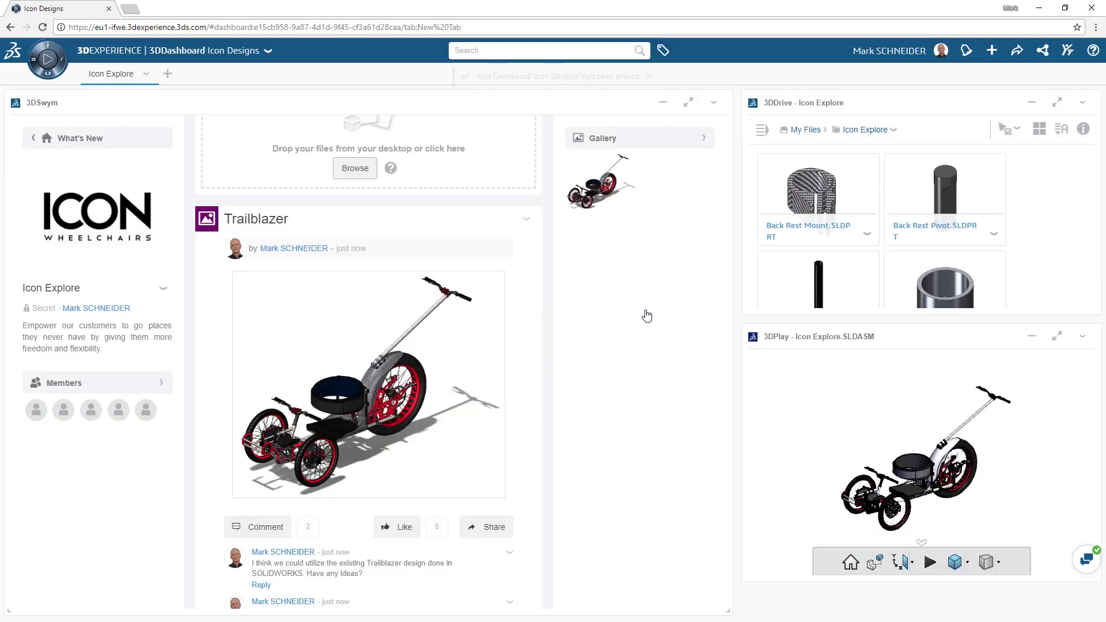
Message colleague: "I just shared a SWYM Community, 3D files from SOLIDWORKS and a custom Dashboard I just created with you, see what you can come up with".
left_click(1086, 559)
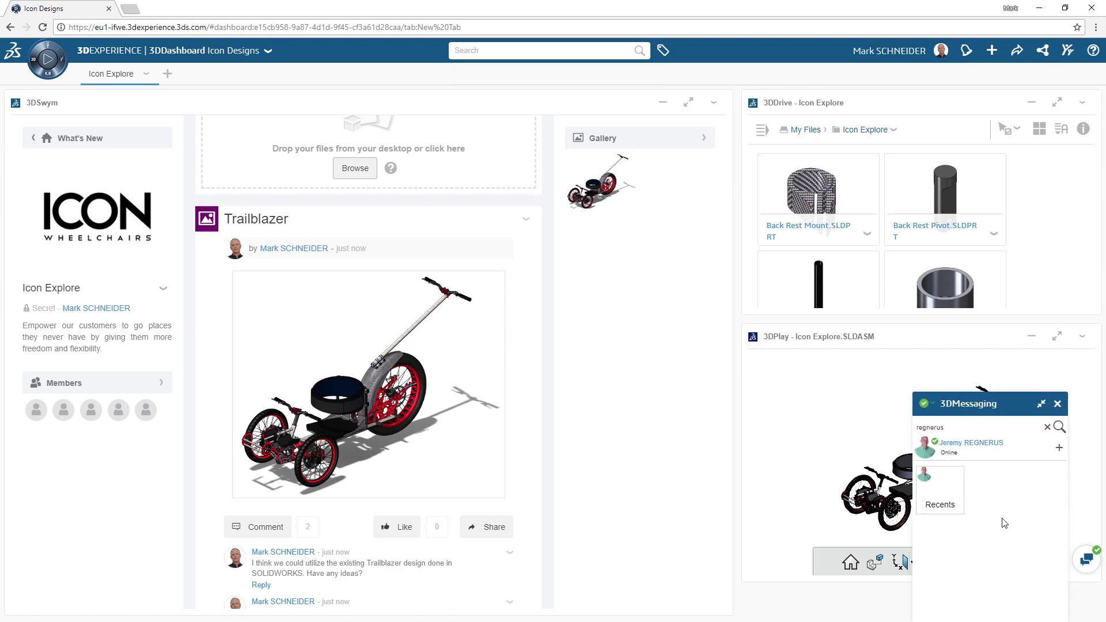
left_click(940, 507)
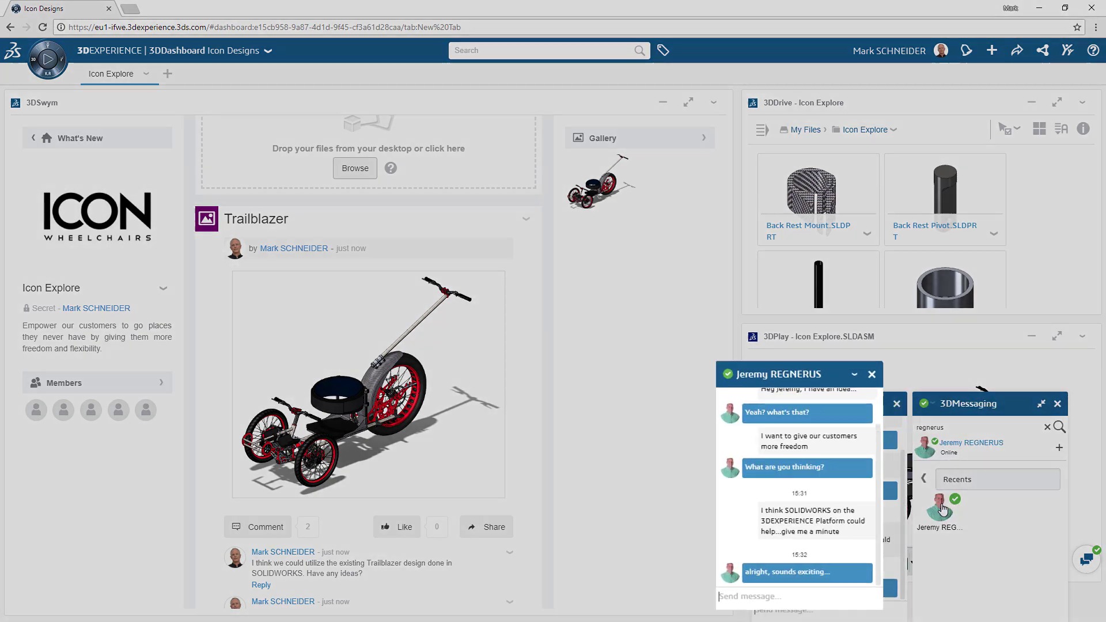
type("I just shar")
type("ed a SWYM Community, 3D files from SOLIDWORKS and a custom Dashboard I just created with you, see what you can come up with")
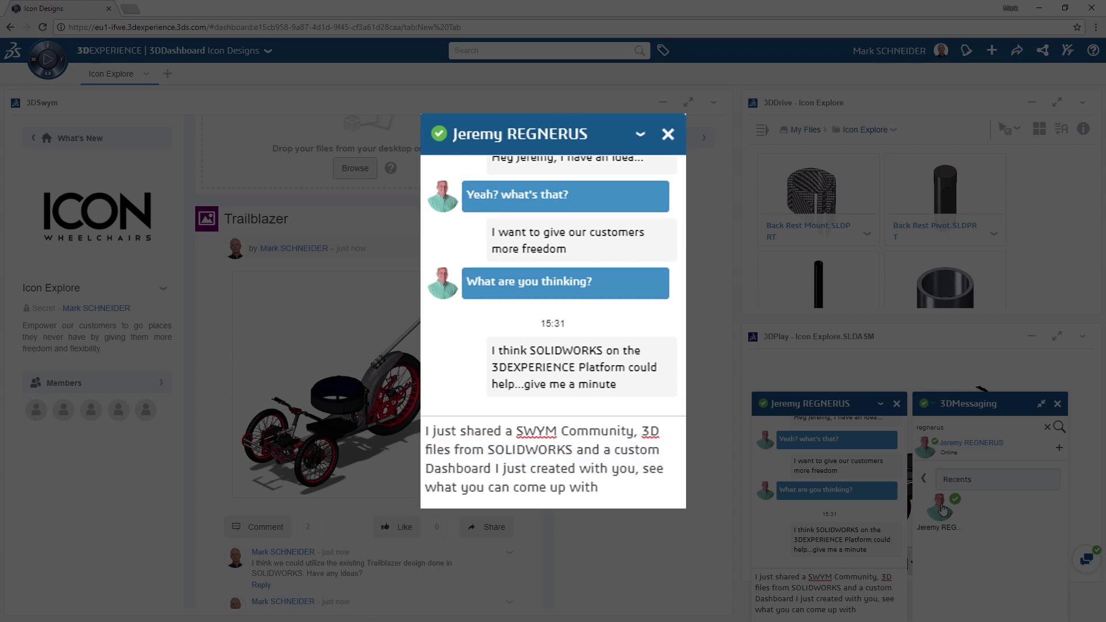
key("Return")
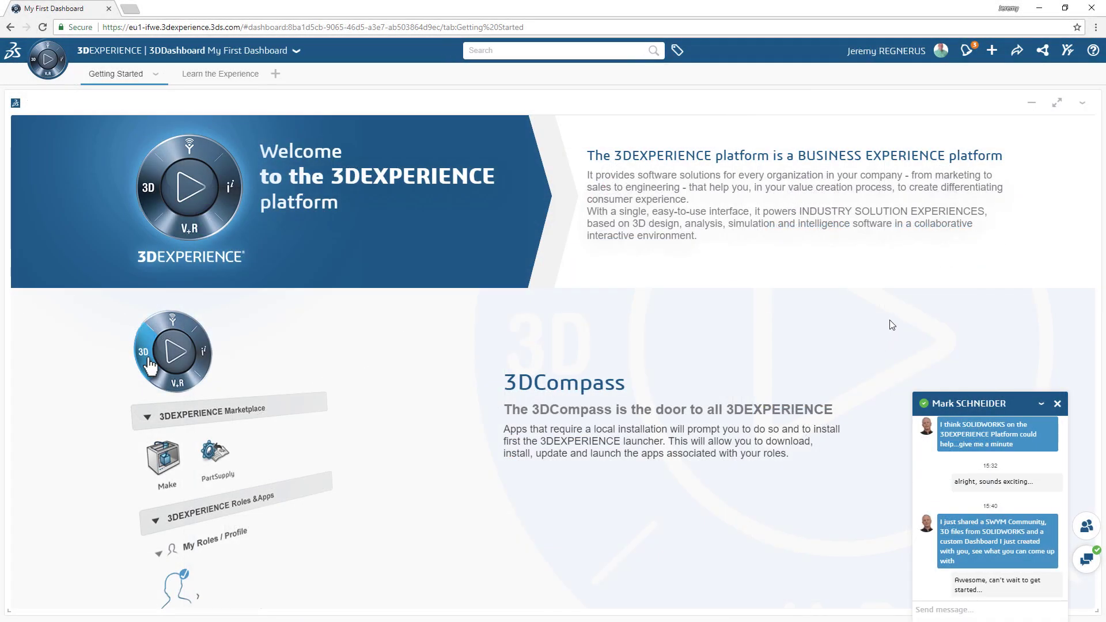
From the colleague's account, add the shared Icon Designs dashboard offered in the dashboard-sharing notification, keeping its name.
left_click(966, 50)
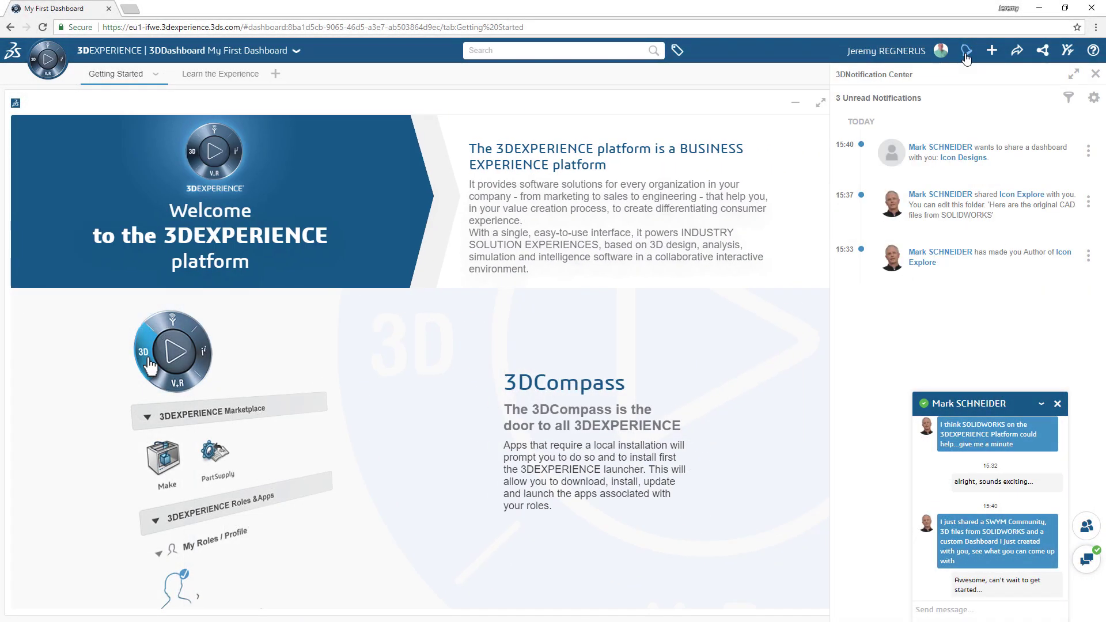
left_click(970, 158)
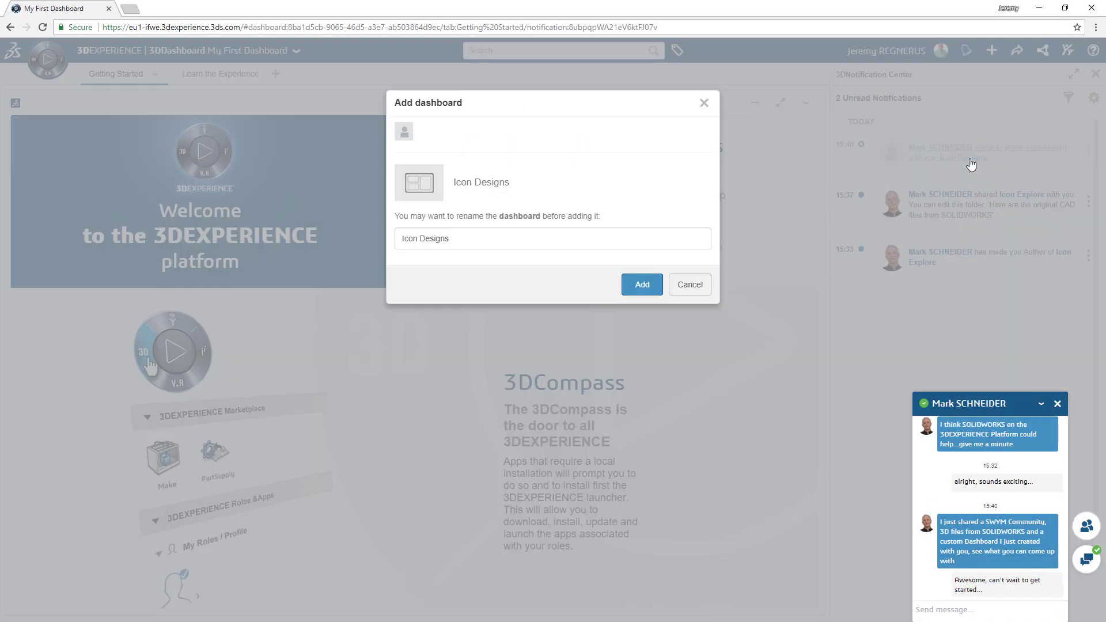
left_click(658, 289)
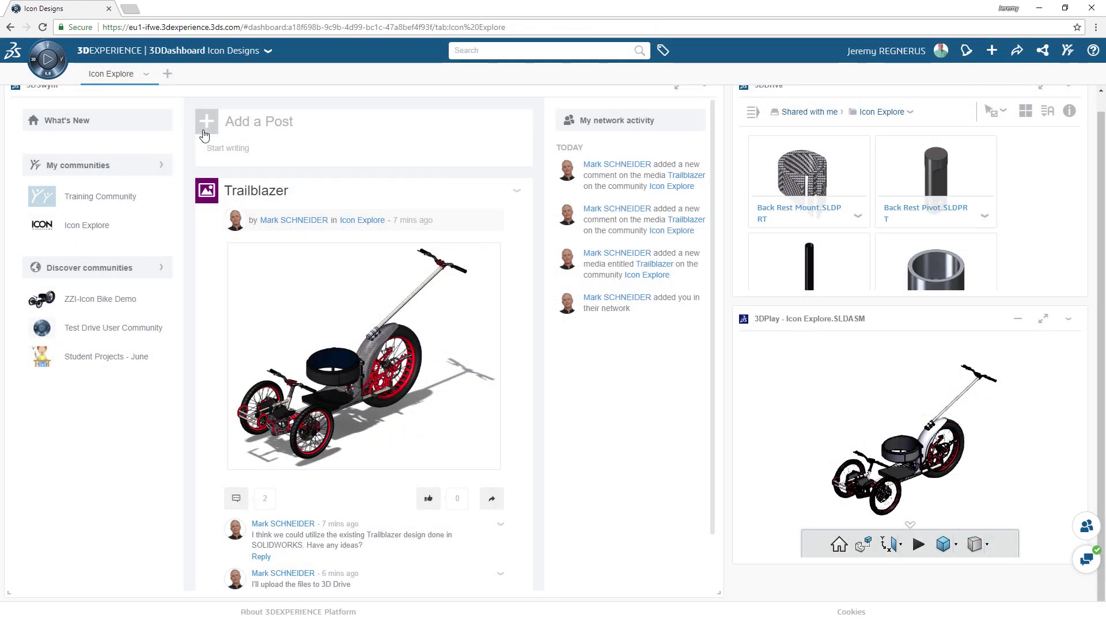
Publish an idea titled "Electric Motor" in the Icon Explore community with the text "Maybe we could replace the rear push assembly with an electric drive?".
left_click(204, 135)
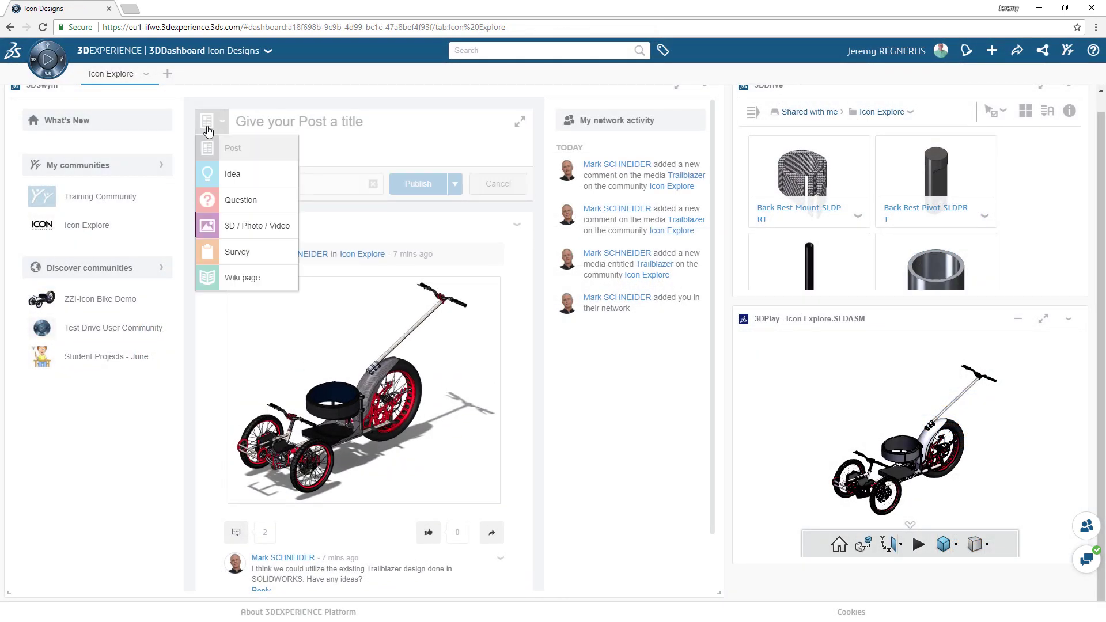
left_click(230, 176)
type("El")
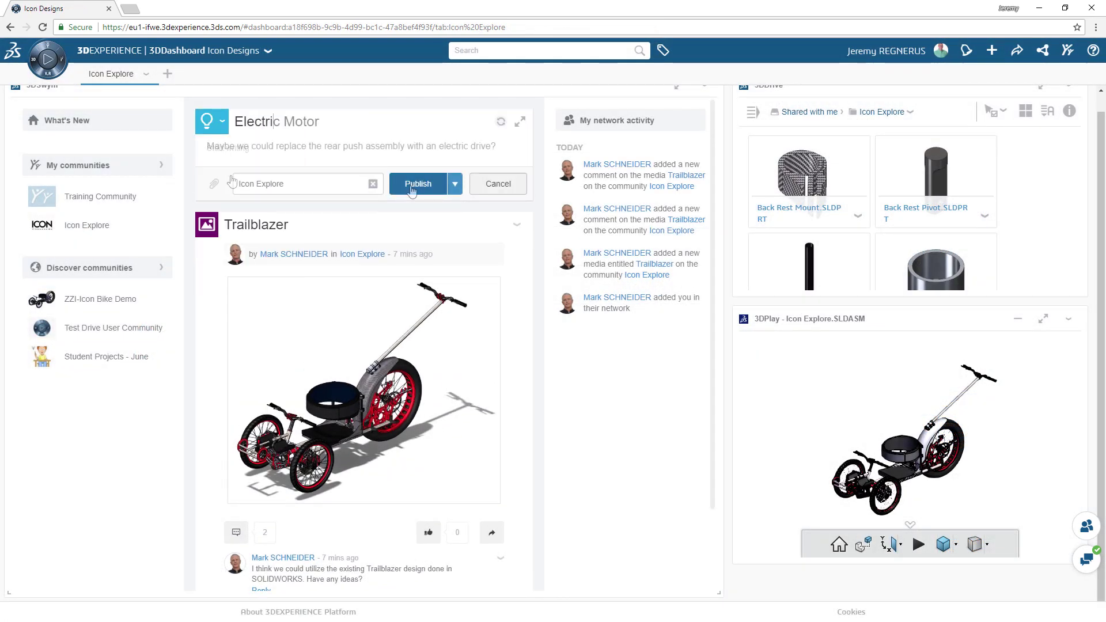
left_click(417, 183)
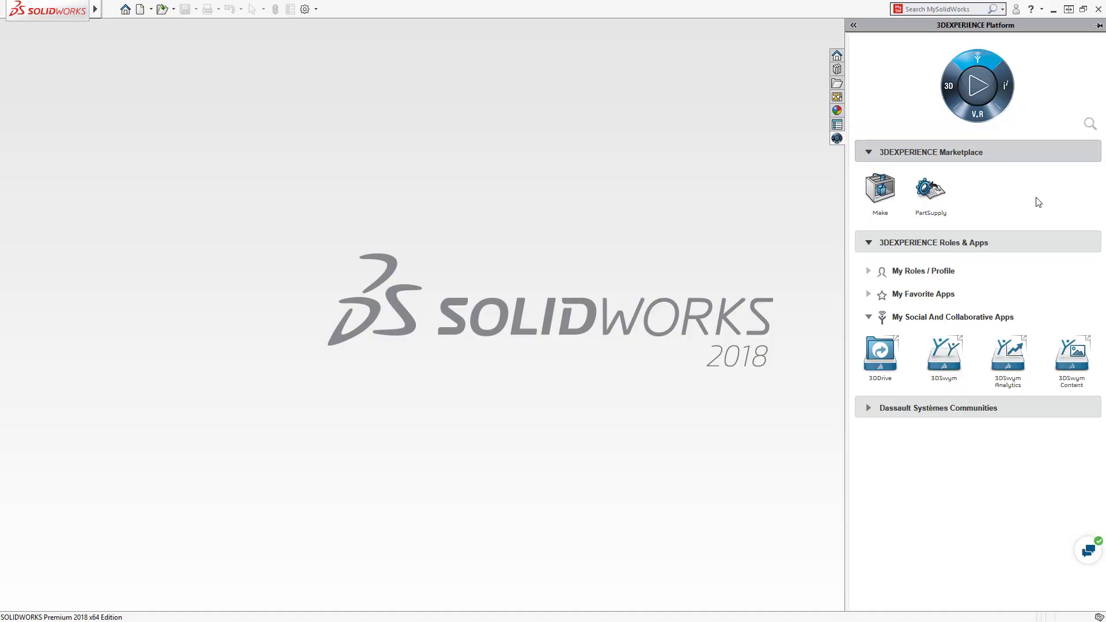
Switch to SOLIDWORKS and open the shared Icon Explore folder in the 3DEXPERIENCE add-in's 3DDrive app.
left_click(879, 356)
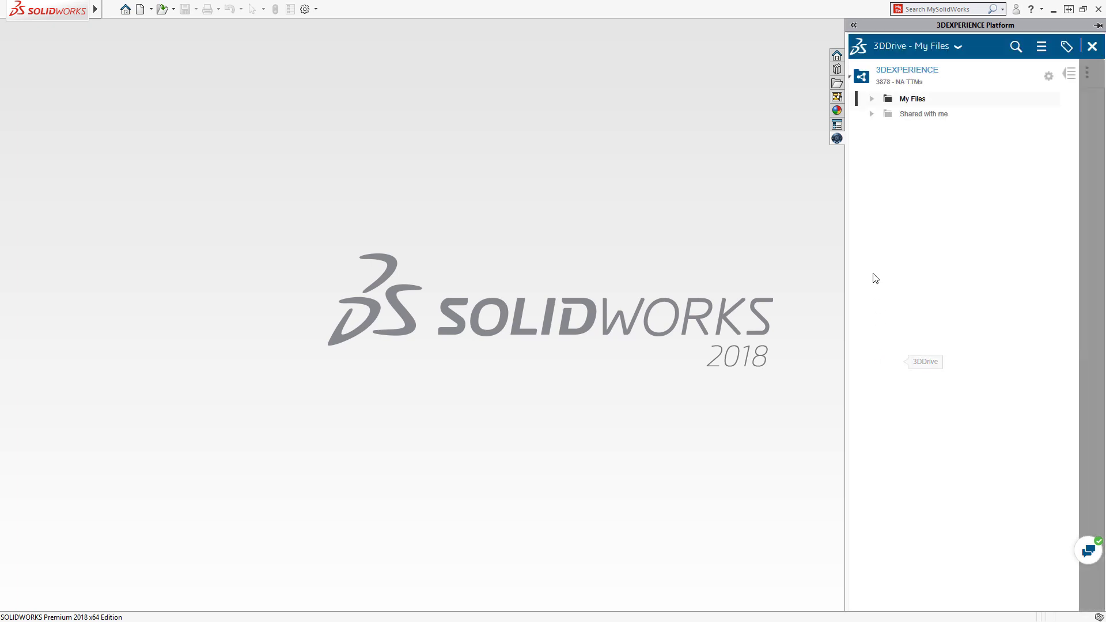
left_click(871, 118)
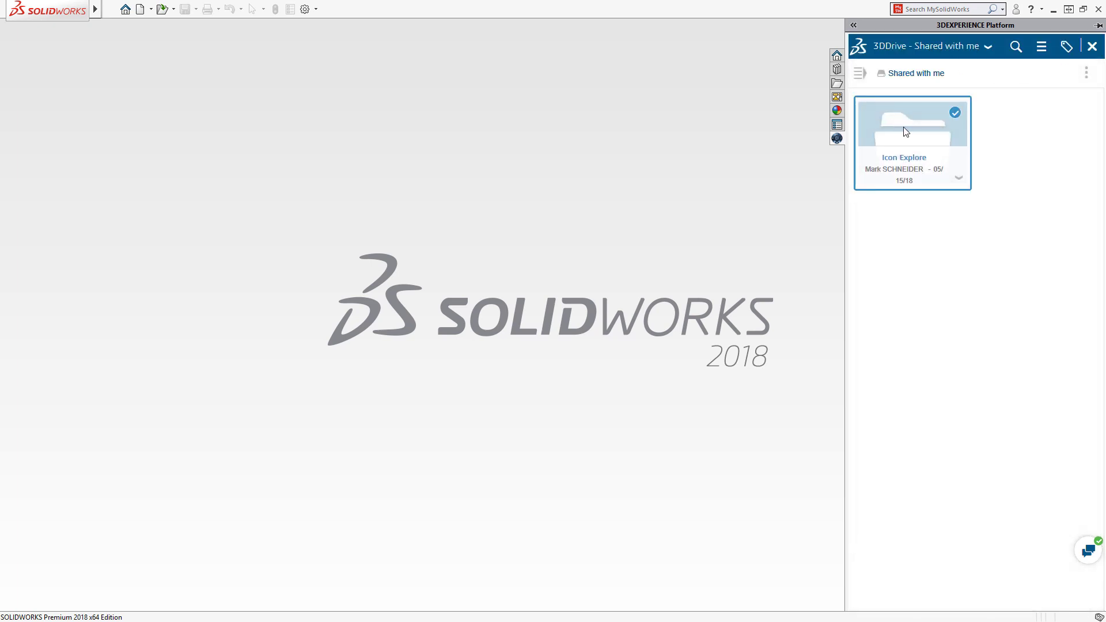
left_click(904, 128)
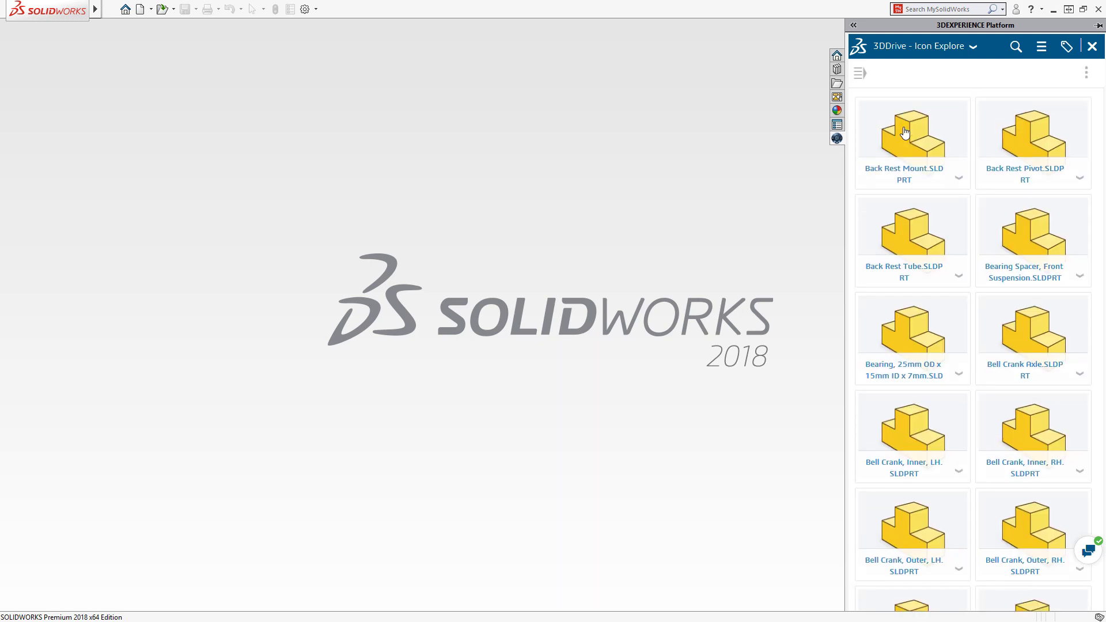
Search the platform for Icon from within SOLIDWORKS and open Icon Explore.SLDASM in the modeling window.
left_click(1017, 50)
type("Icon")
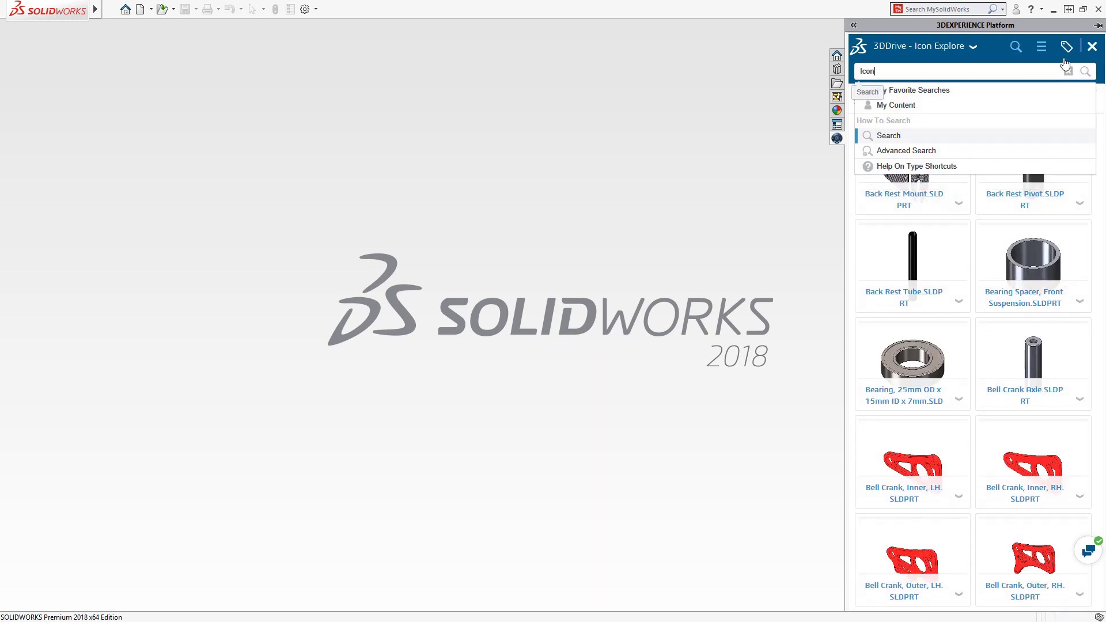
left_click(1086, 71)
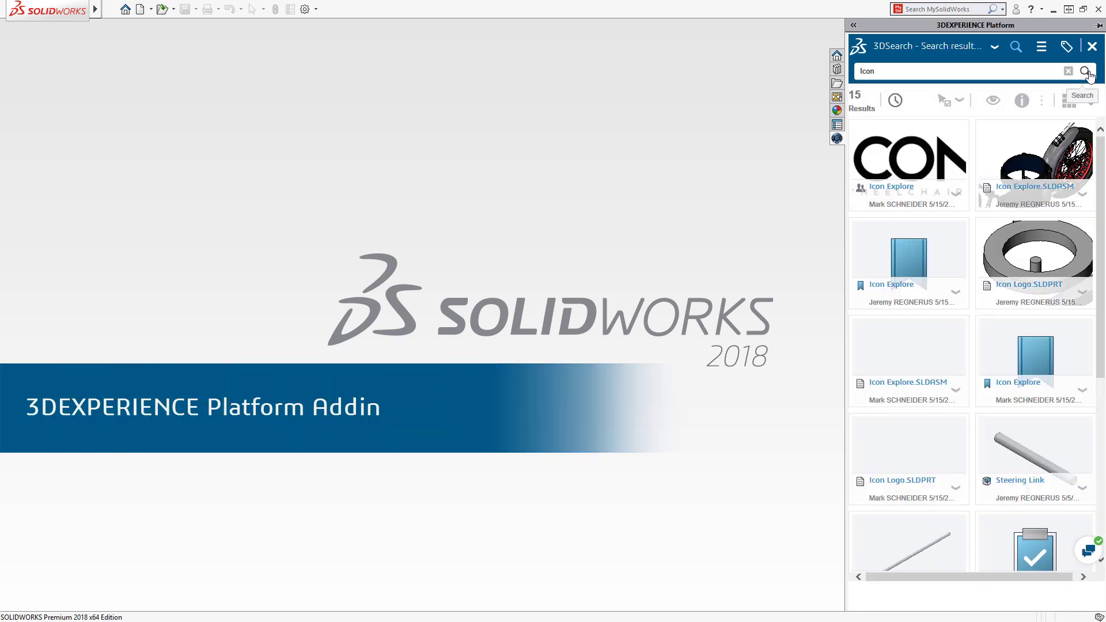
left_click_drag(1038, 158, 565, 227)
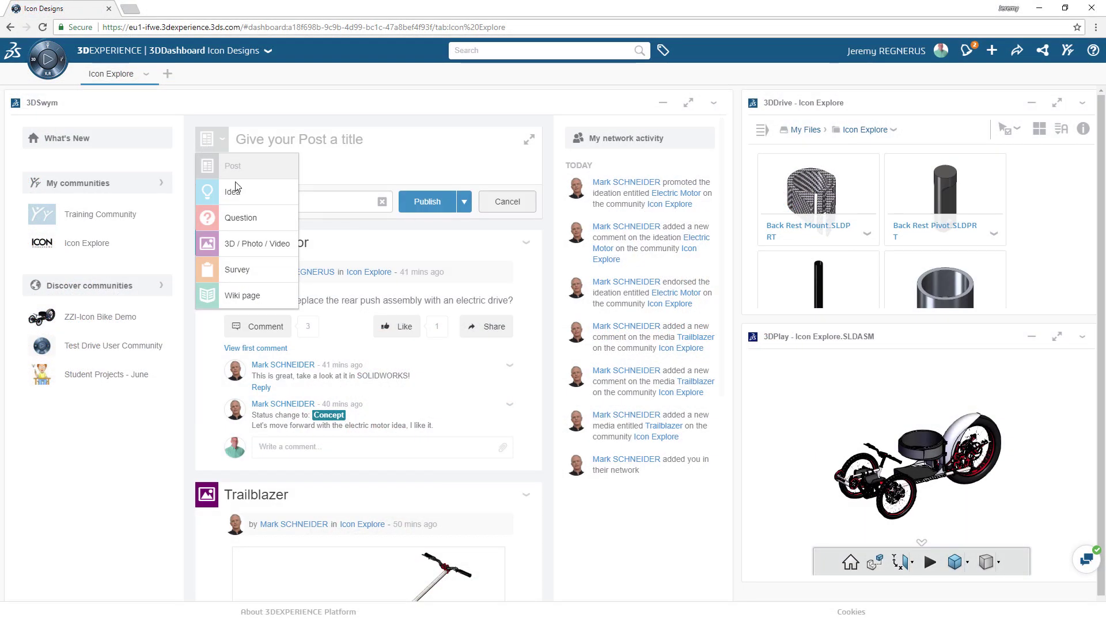
Switch to the browser dashboard and publish the Icon Explore and Icon Explore Rear images from the desktop's Images folder as media in the Icon Explore community.
left_click(253, 241)
left_click(353, 233)
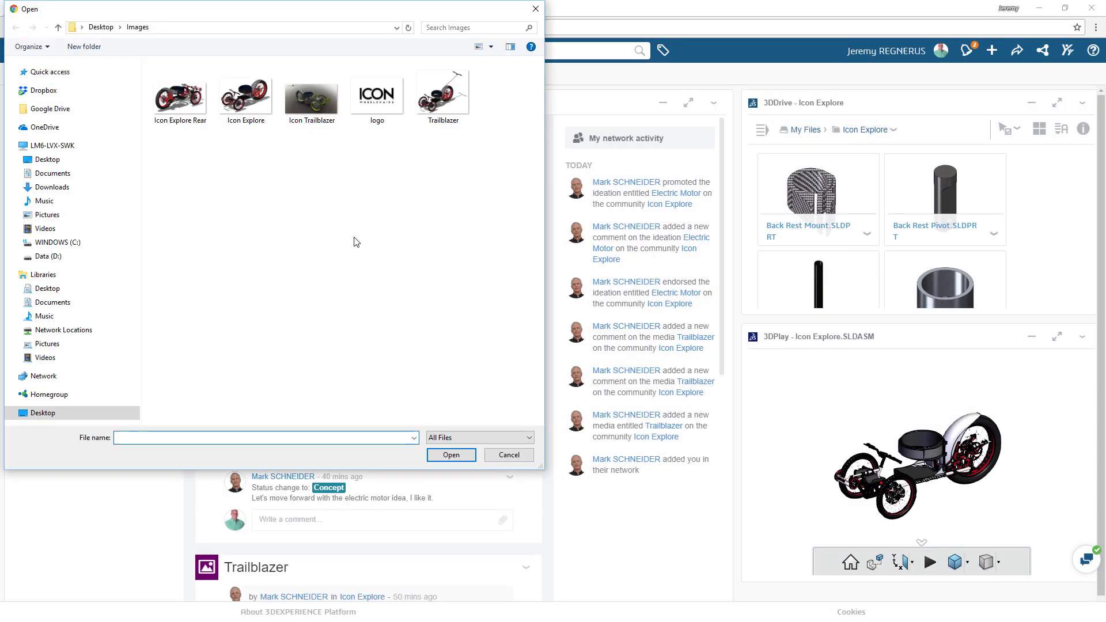
left_click(248, 109)
left_click(180, 98, "ctrl")
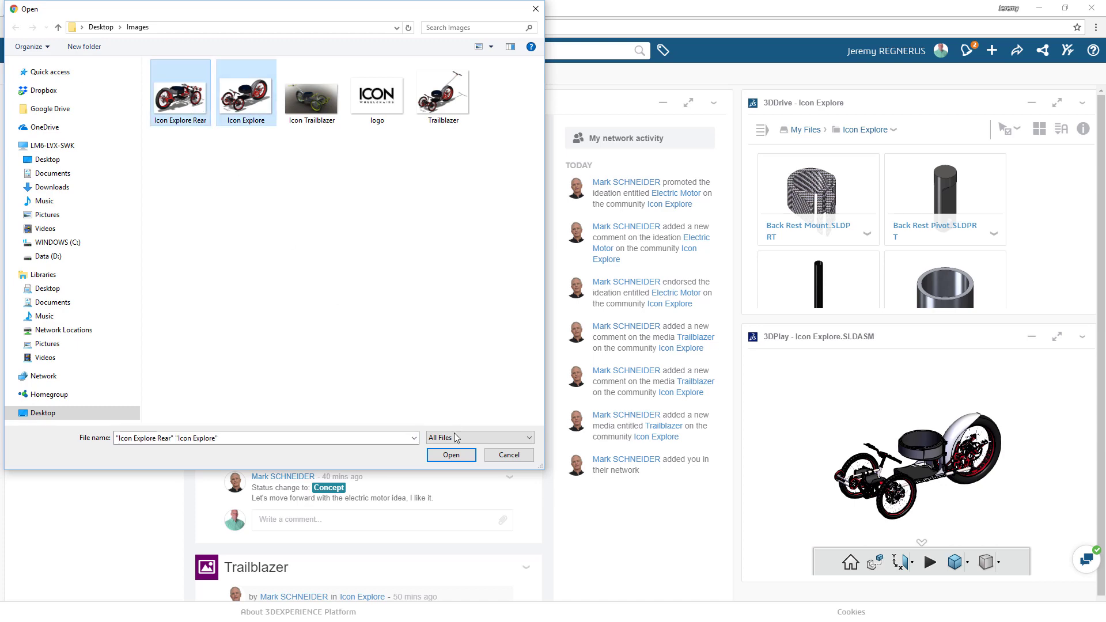
left_click(451, 454)
left_click(424, 327)
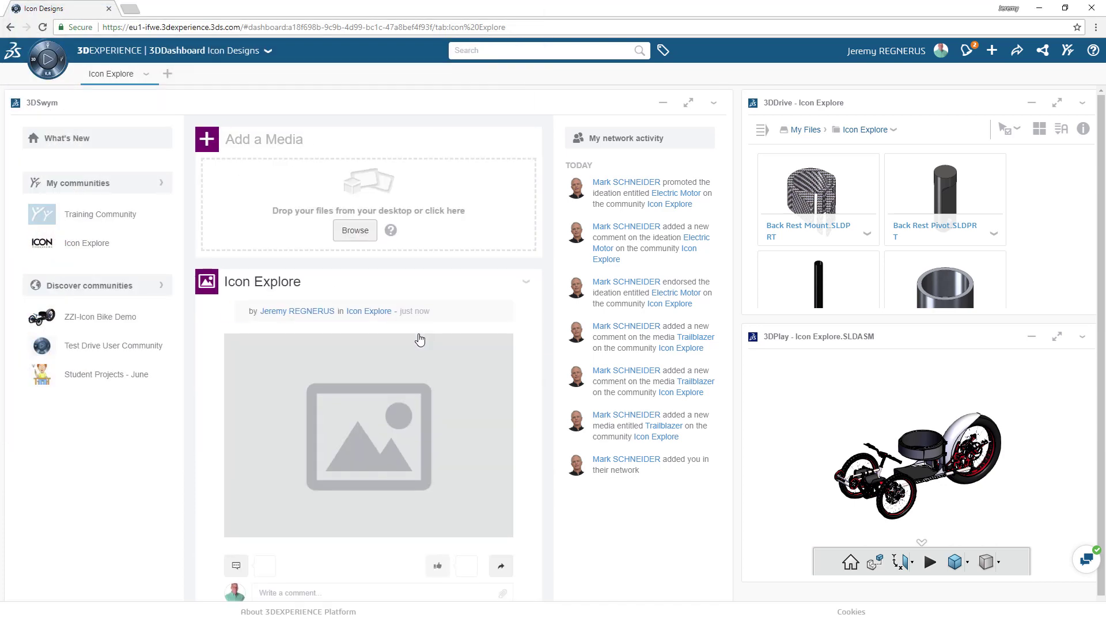
Comment on the Icon Explore image with "Here's what the new Explore looks like without the Push Rod Assembly".
scroll(347, 358, "down", 4)
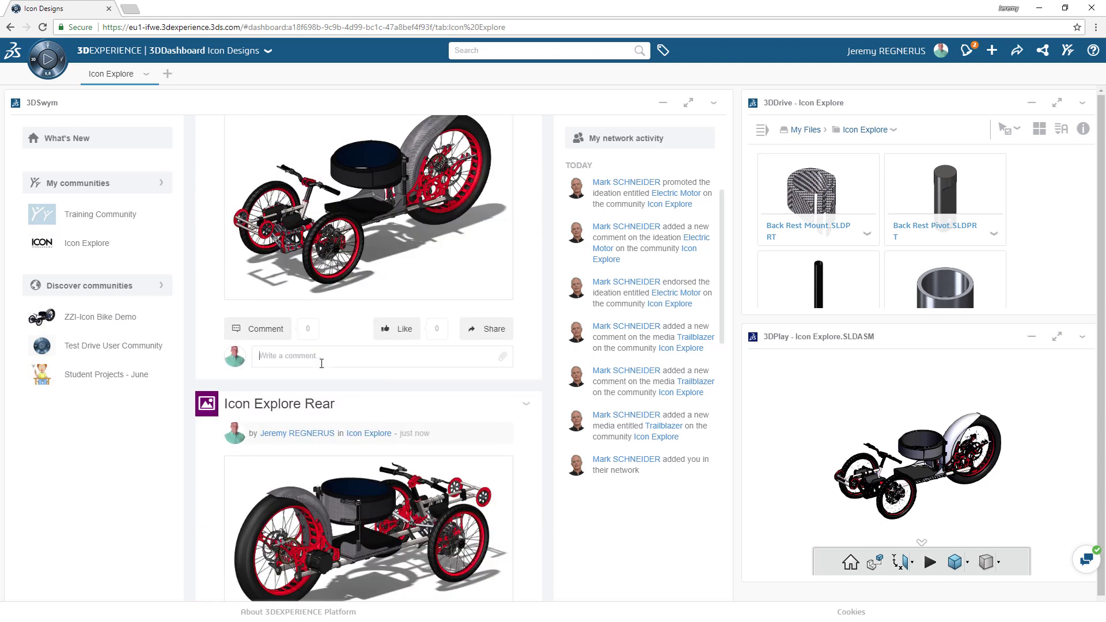
left_click(322, 356)
type("Here's what the new Explore looks like without the Push Rod Assembly")
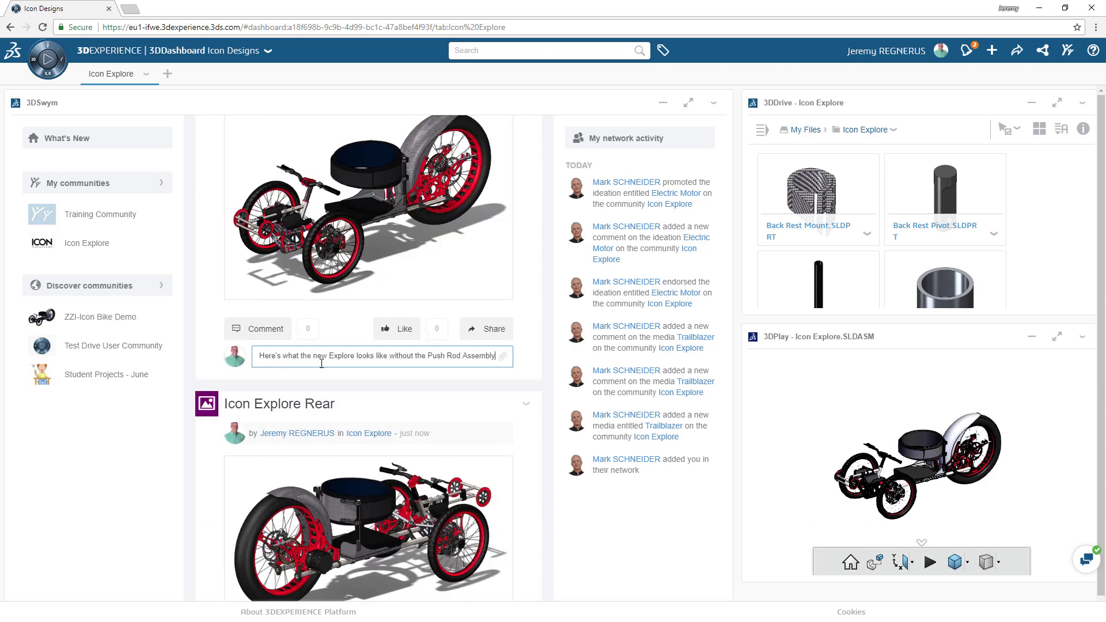
key("Return")
Comment on the Icon Explore Rear image with "Here's a close up of the new drive assembly, it's in the 3D Play widget as well.".
scroll(299, 380, "down", 5)
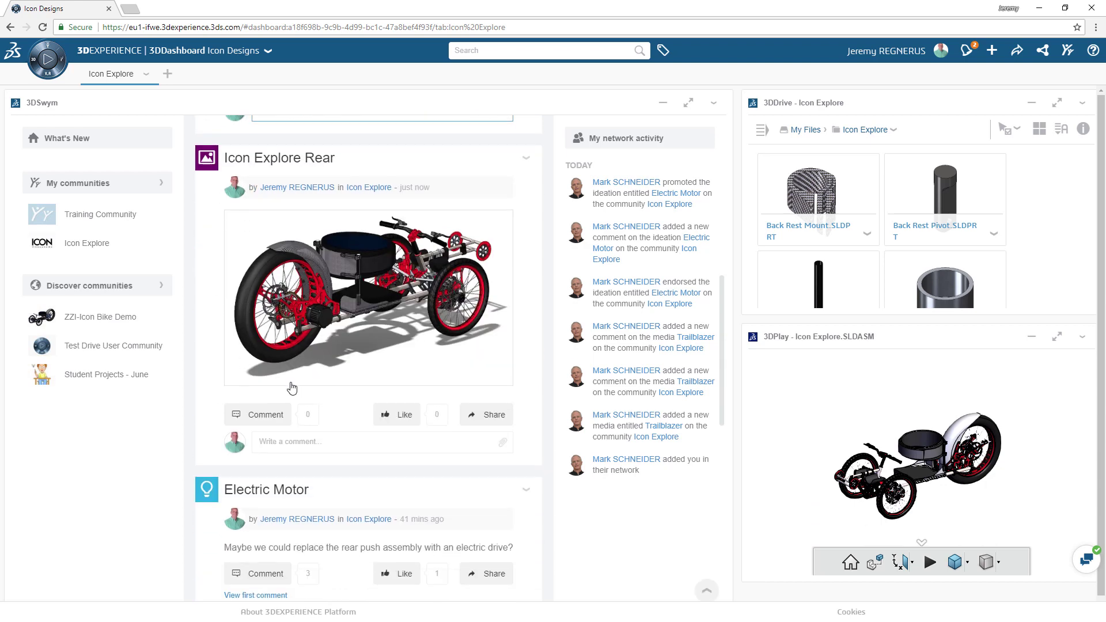
left_click(287, 449)
type("Here's a close up of the new drive assembly, it's in the 3D Play widget as well.")
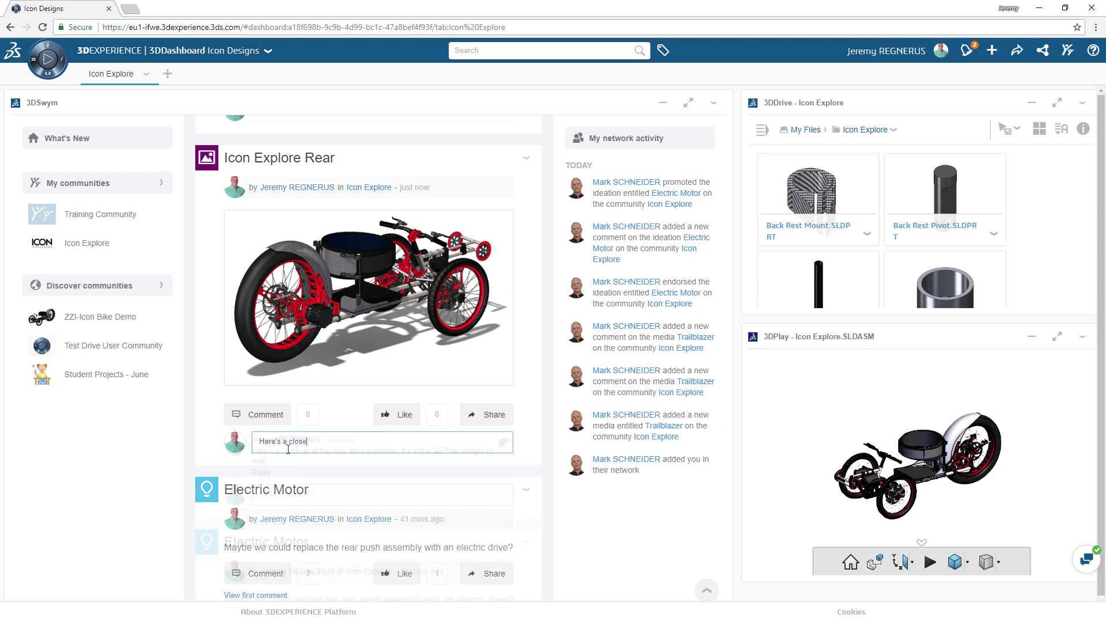
key("Return")
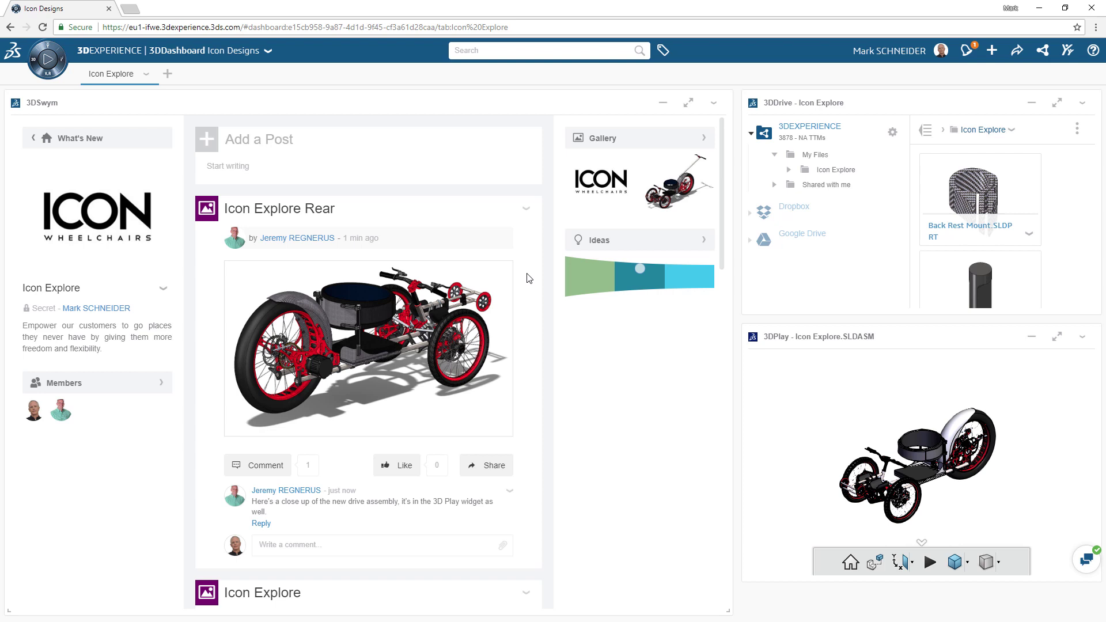
Like the Icon Explore image in the community feed and comment on it with "This looks so much more streamlined!".
scroll(530, 278, "down", 8)
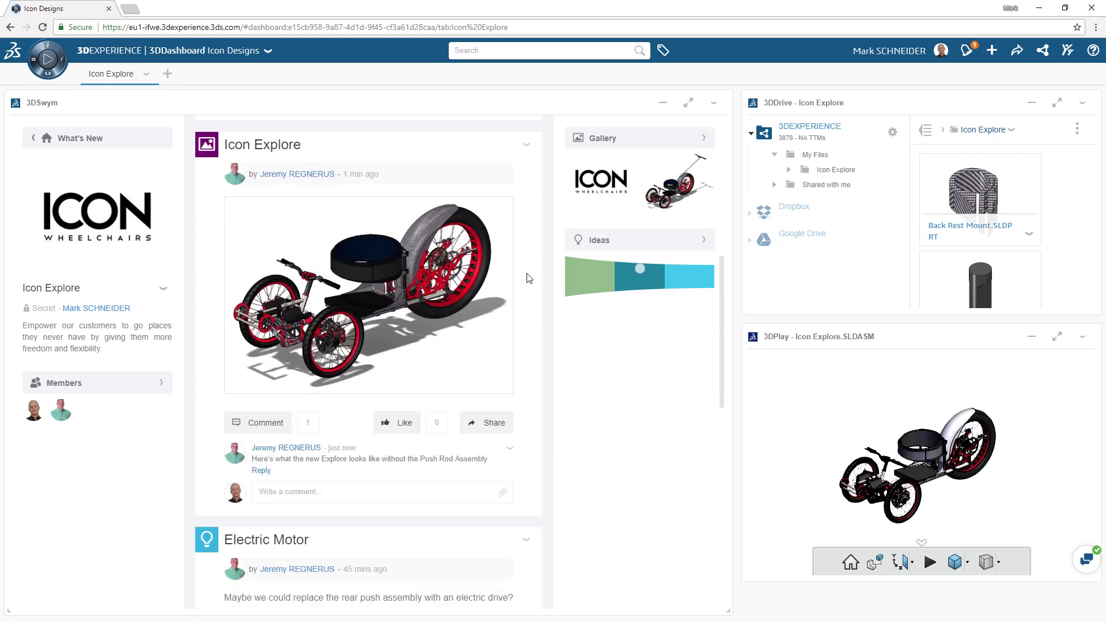
left_click(400, 410)
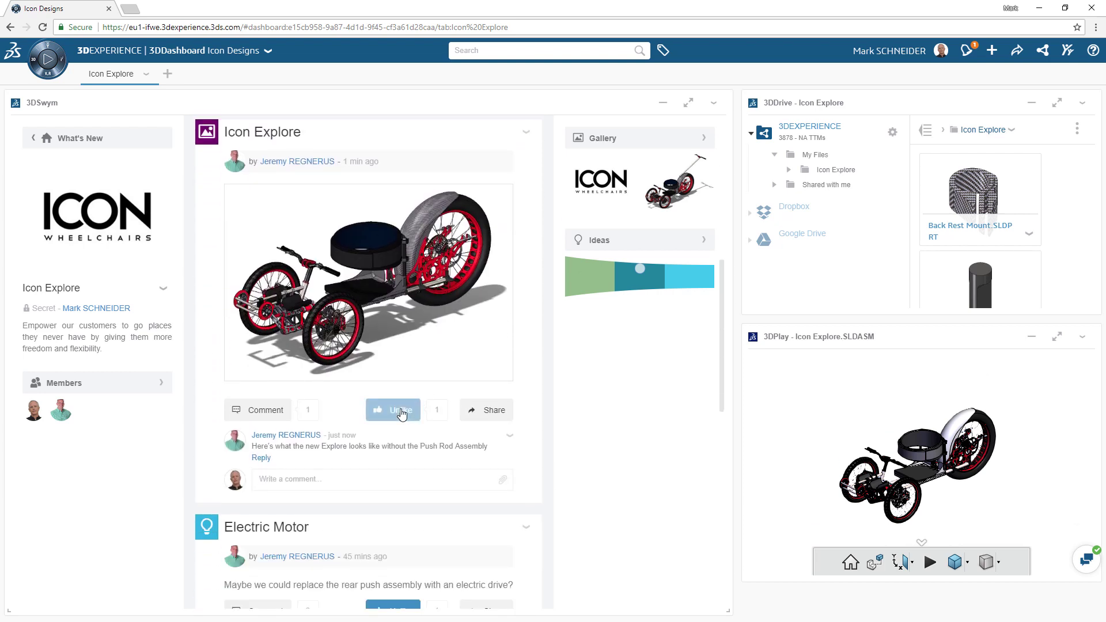
left_click(367, 477)
type("This looks so much more streamlined!")
key("Return")
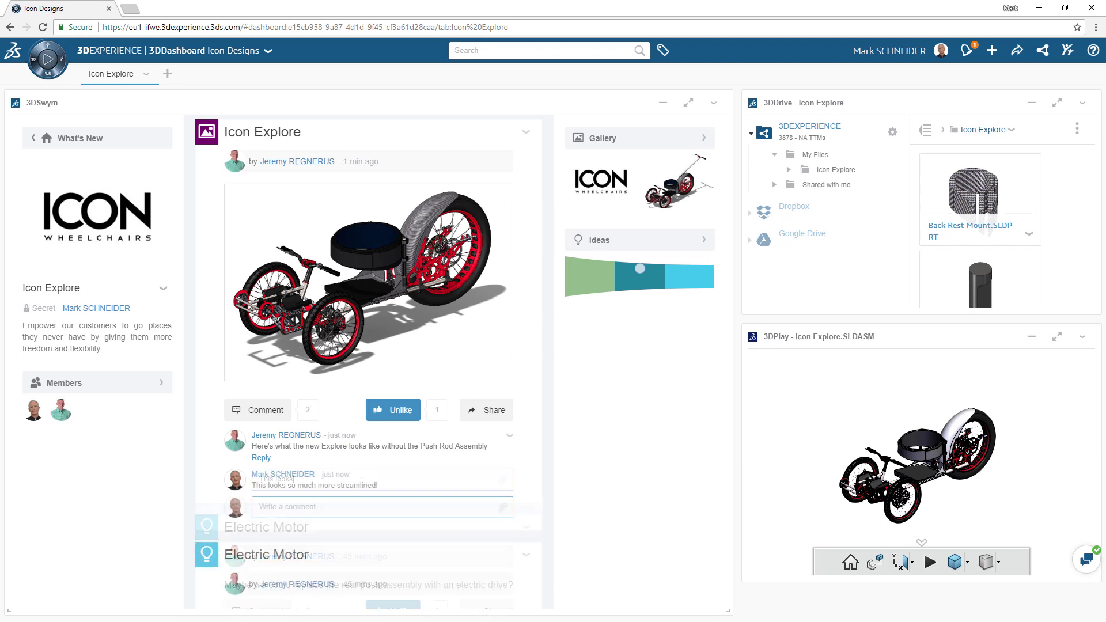
Like the Icon Explore Rear image and comment on it with "This is exactly what I was thinking! Great job!".
scroll(362, 480, "up", 7)
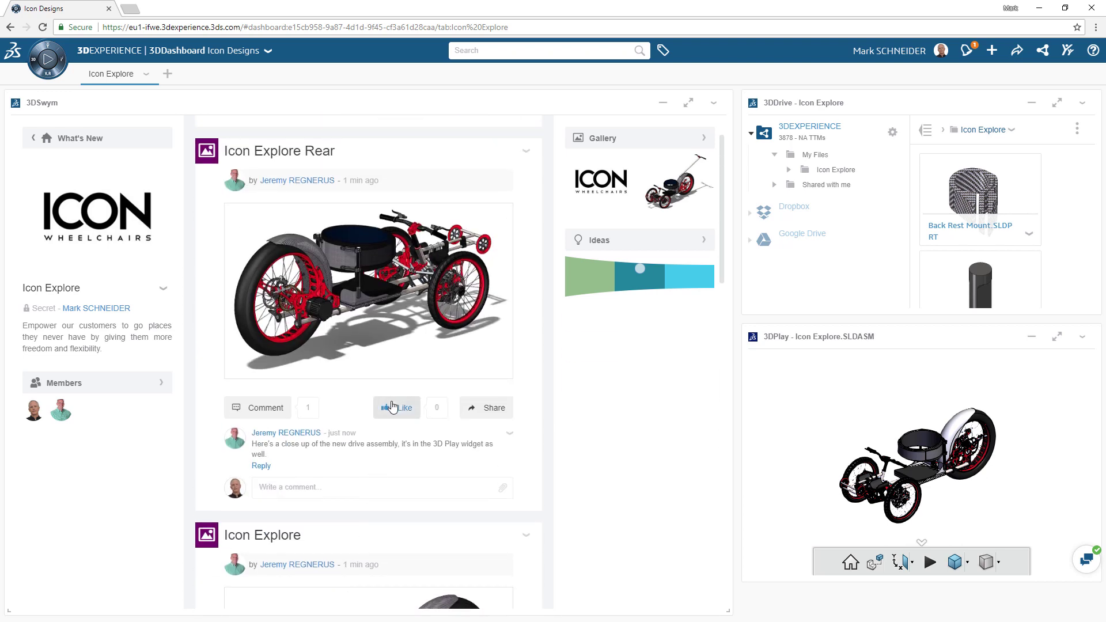
left_click(392, 407)
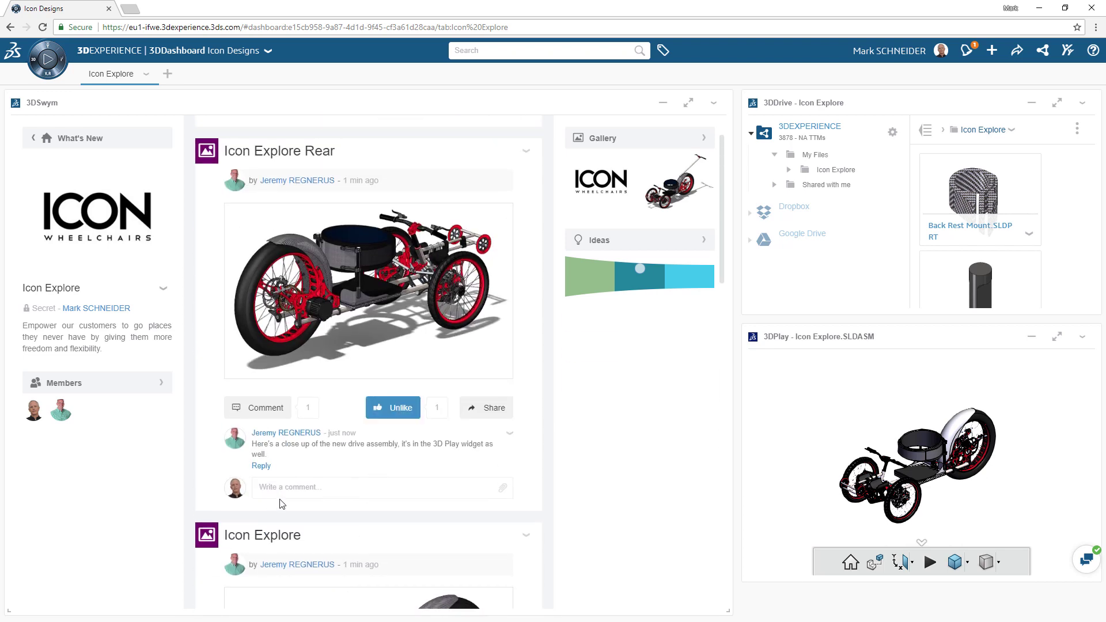
left_click(343, 493)
type("This is")
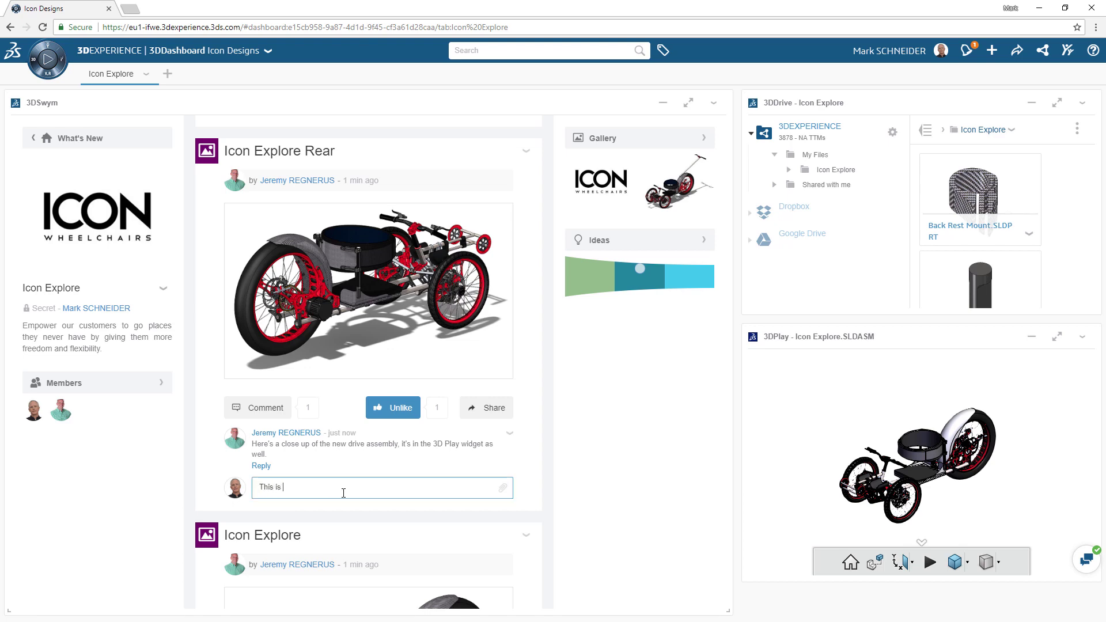
type(" exactly what I was thinking! Great job!")
key("Return")
Examine the rear motor and chain drive of Icon Explore.SLDASM close up in the 3DPlay widget.
left_click_drag(933, 460, 858, 481)
scroll(864, 487, "up", 10)
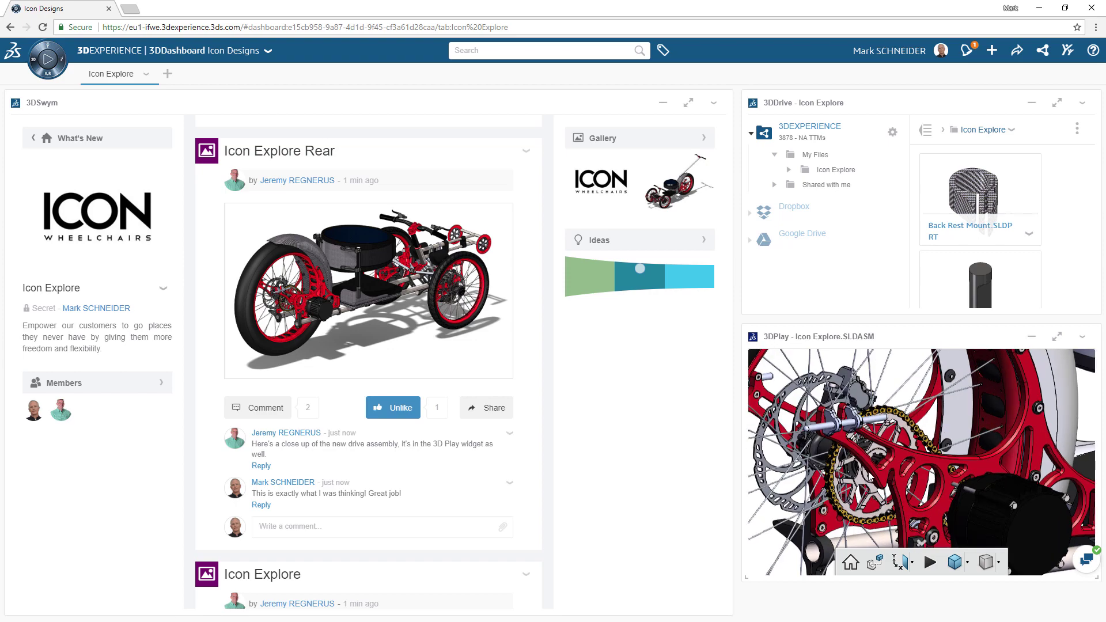
Change the Electric Motor idea's status to Project Plan with the comment "Let's get these made!" and return to the Icon Explore community feed.
scroll(453, 326, "down", 10)
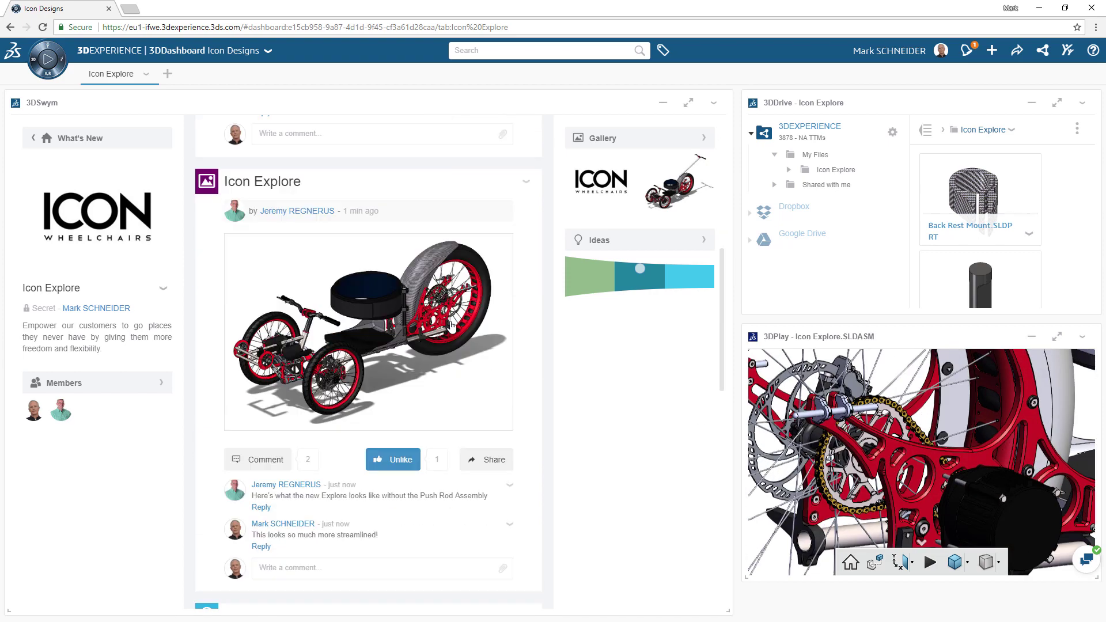
scroll(454, 327, "down", 4)
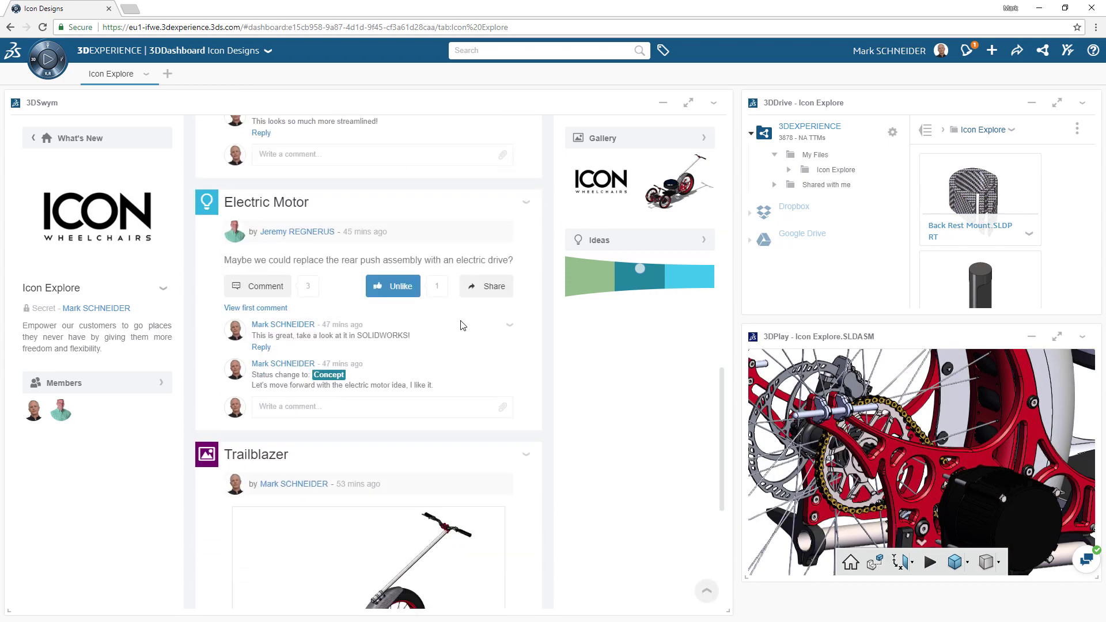
left_click(280, 213)
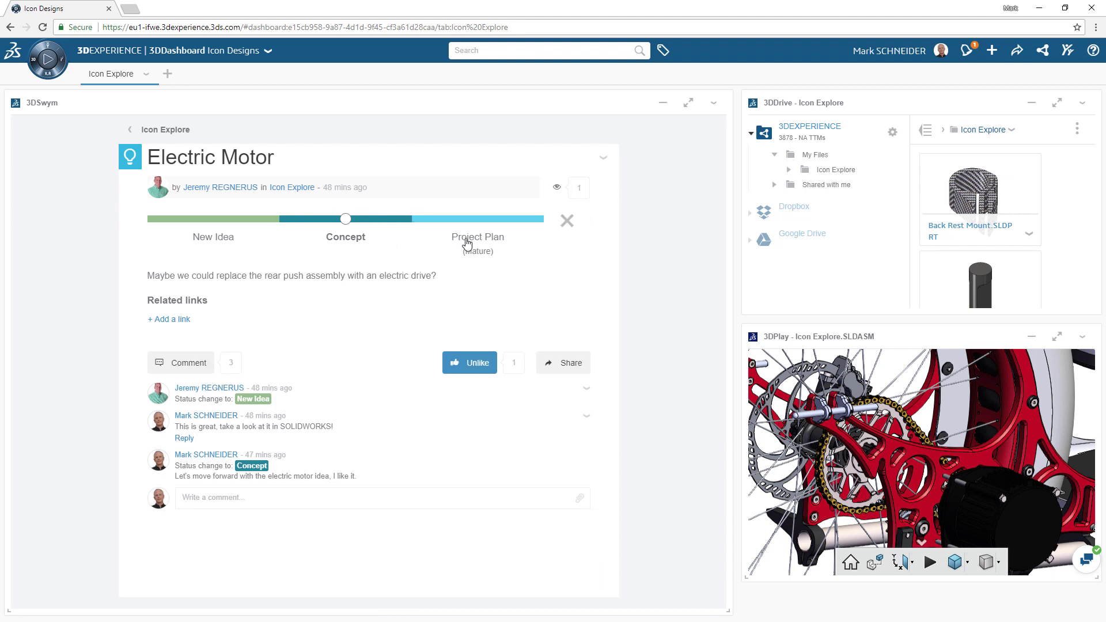
left_click(484, 223)
type("Let's get these made!")
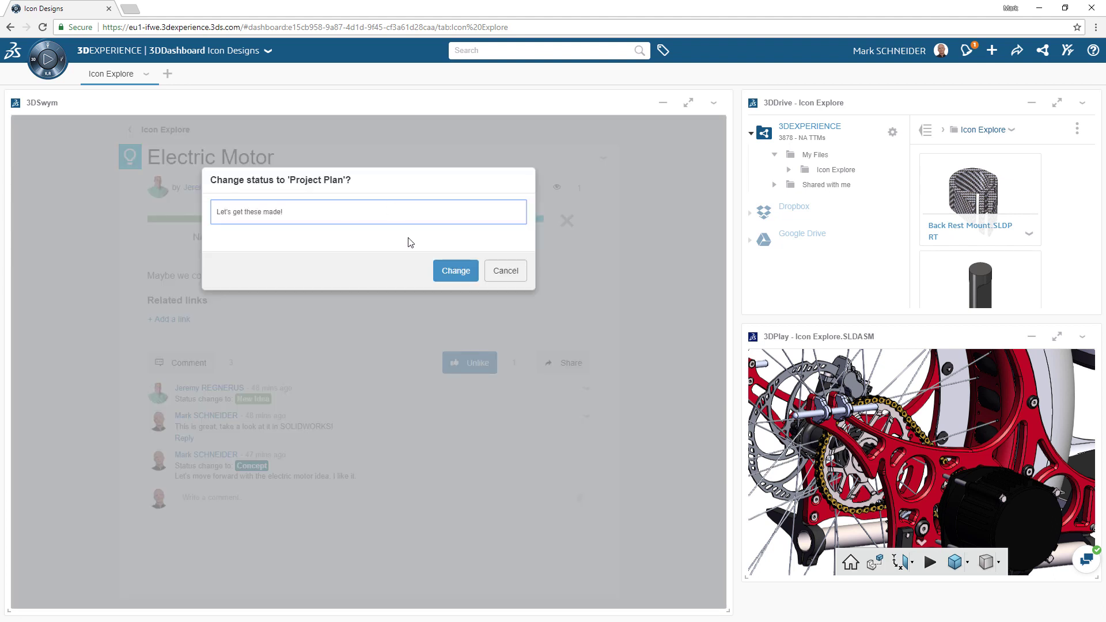
left_click(461, 282)
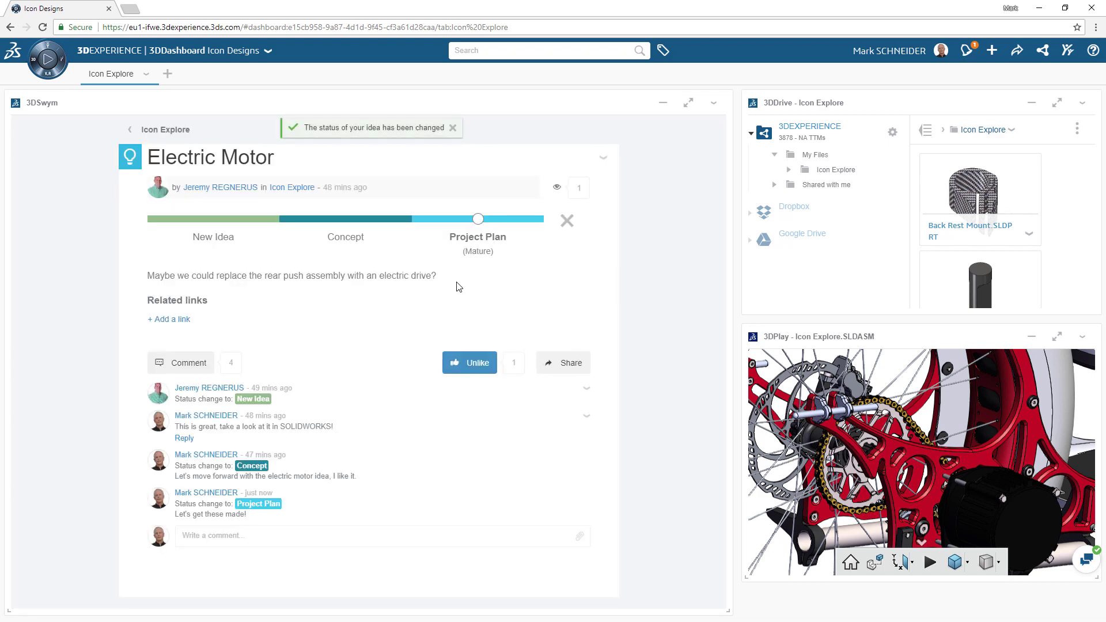
left_click(165, 129)
scroll(630, 416, "up", 10)
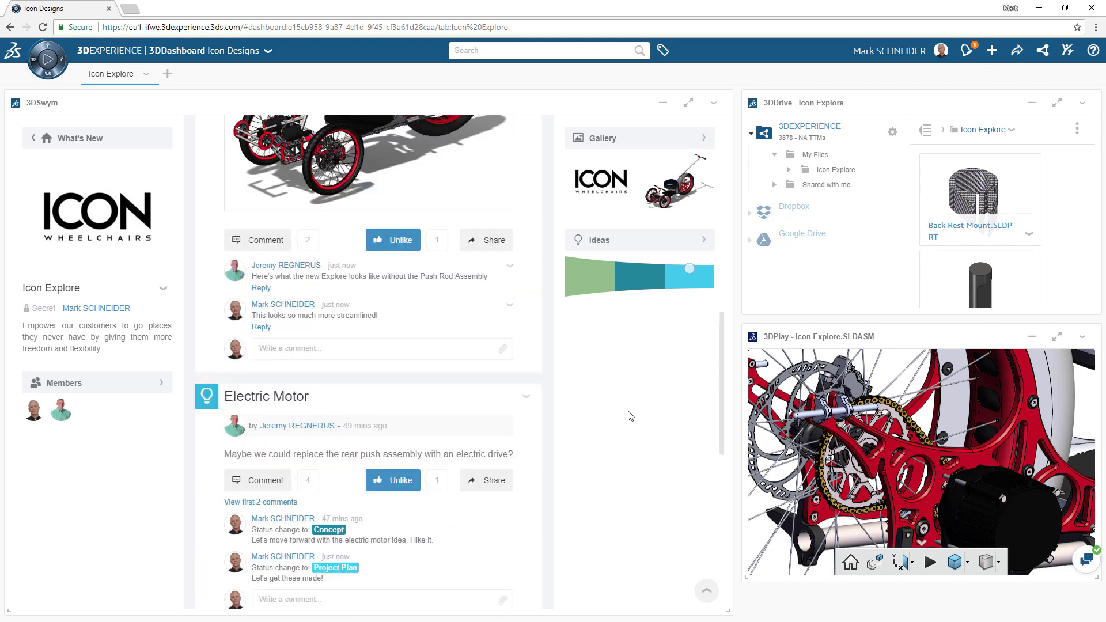